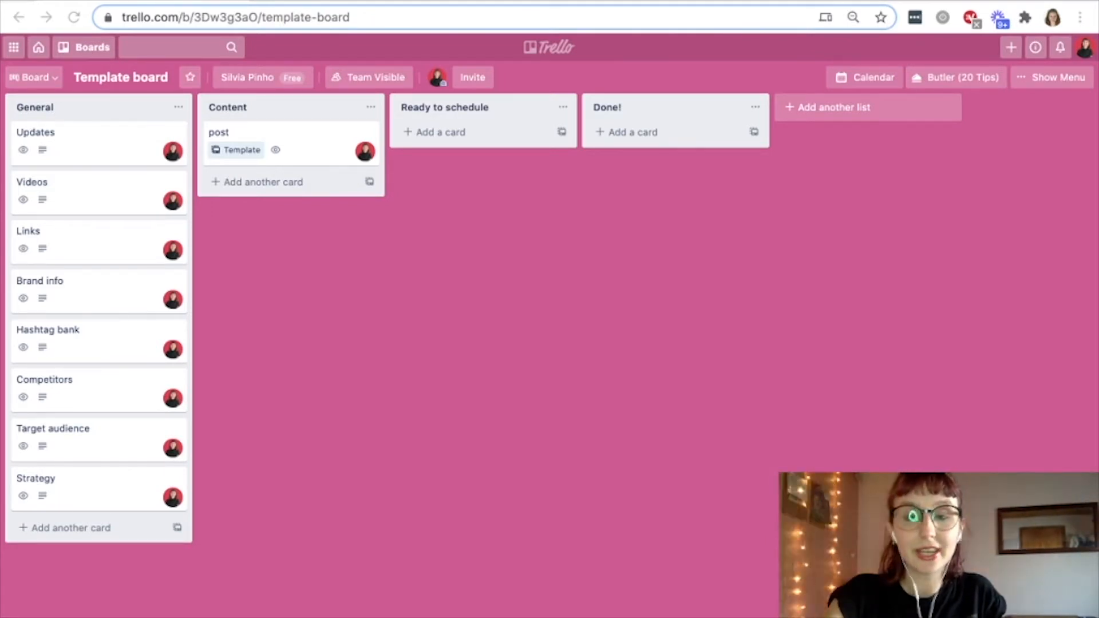
click(828, 108)
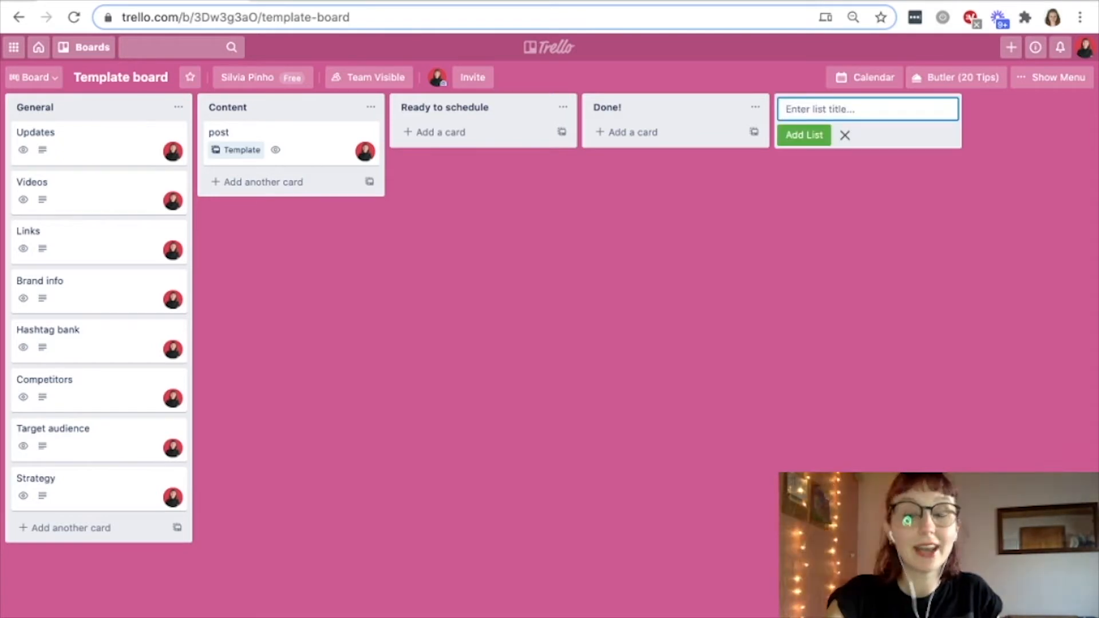
click(846, 135)
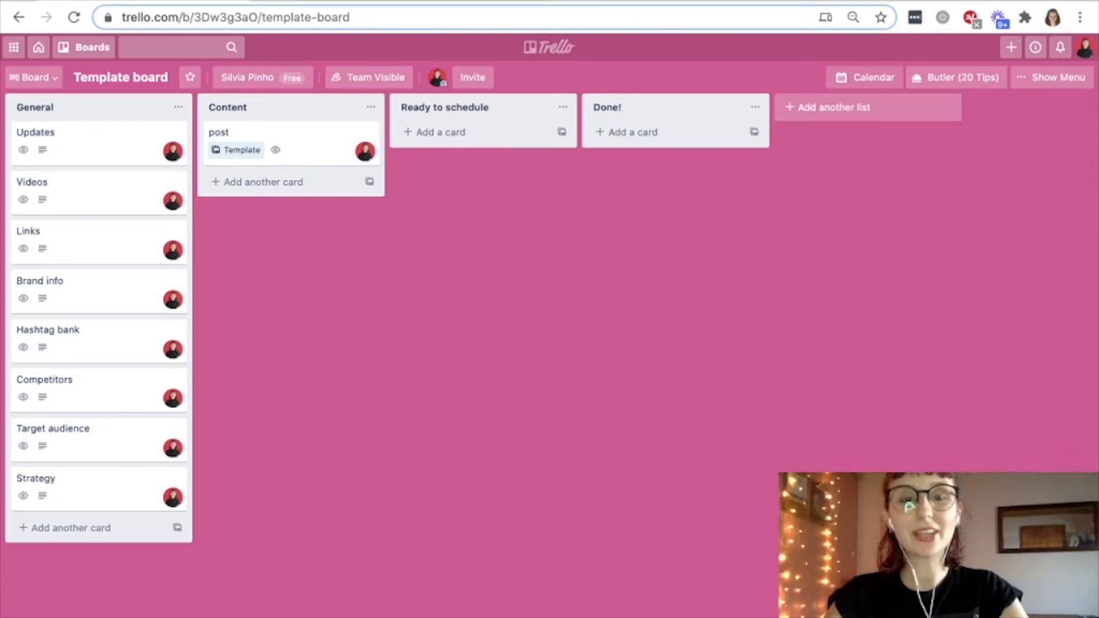
Step: Add five placeholder cards to the Ready to schedule list: kfjslakjf, jlfsajf, fjasklflsa, faslkjfklsa and fljsakflsa
click(435, 132)
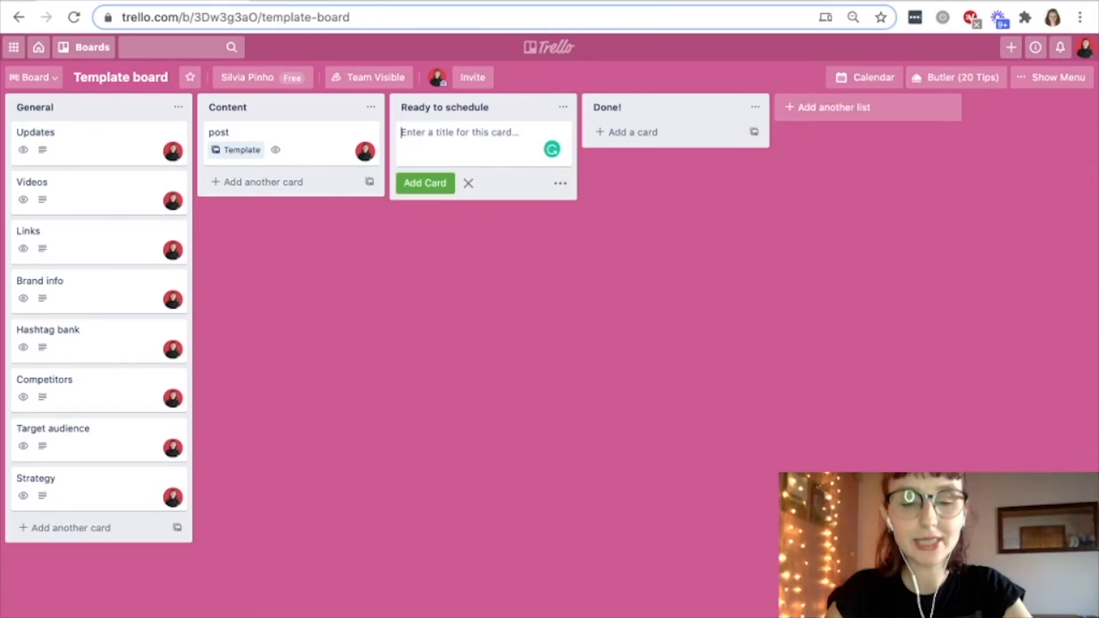
text(kfjslakjf)
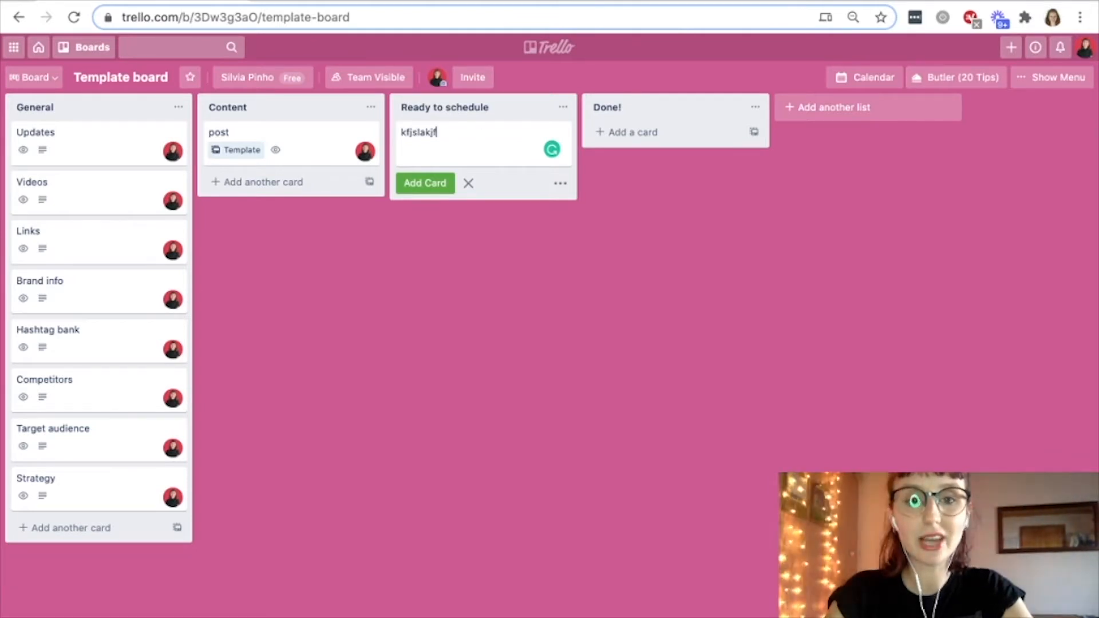
key(Return)
text(jlfsajf)
key(Return)
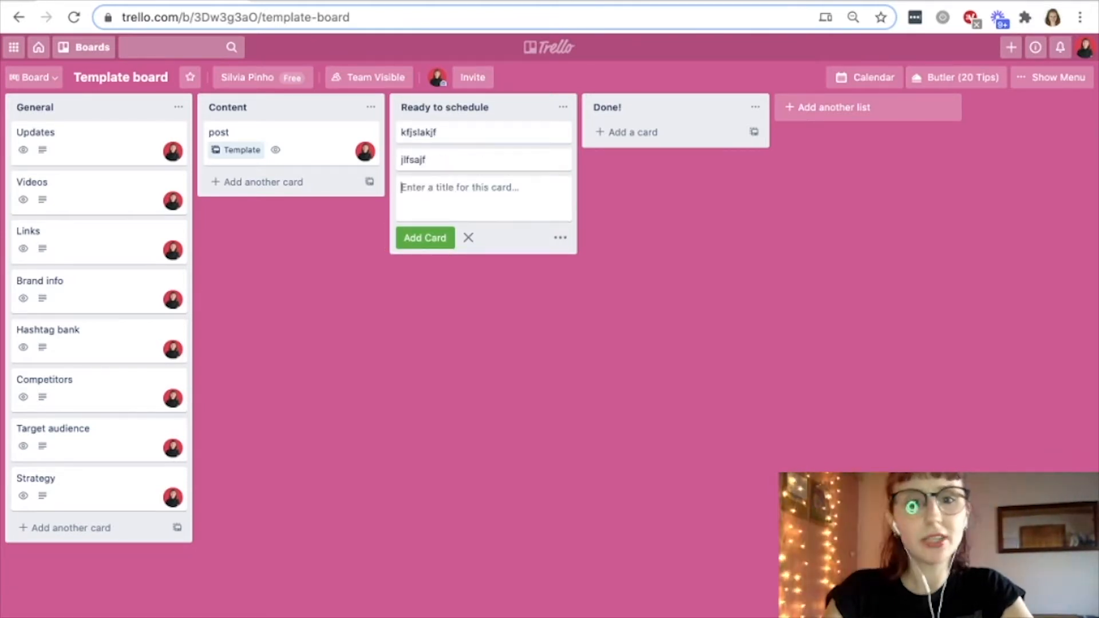
text(fjasklflsa)
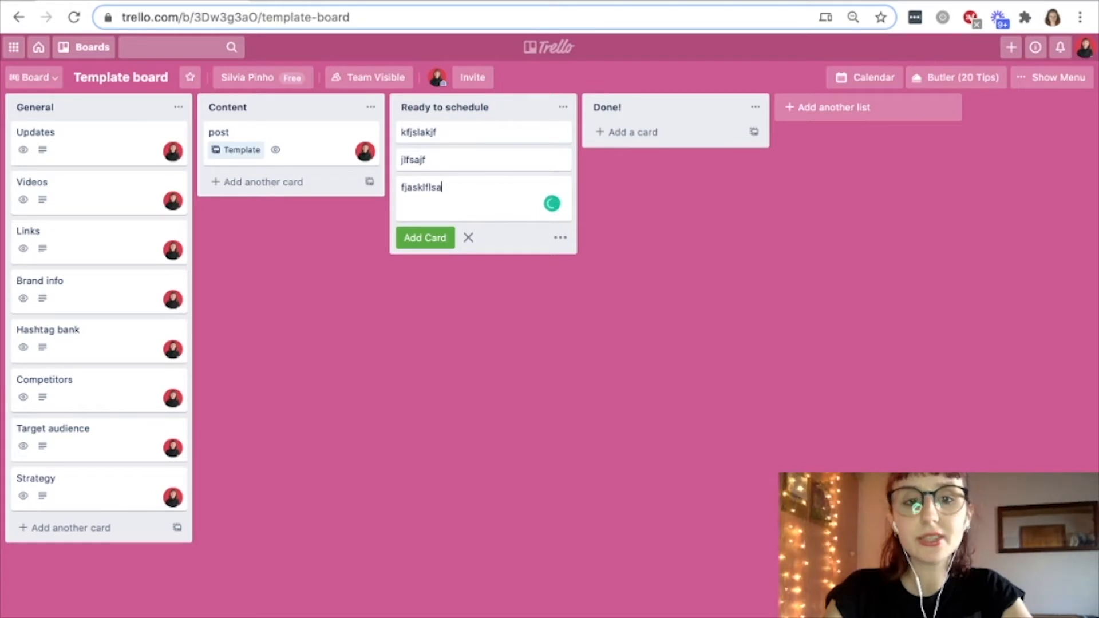
key(Return)
text(faslkjfklsa)
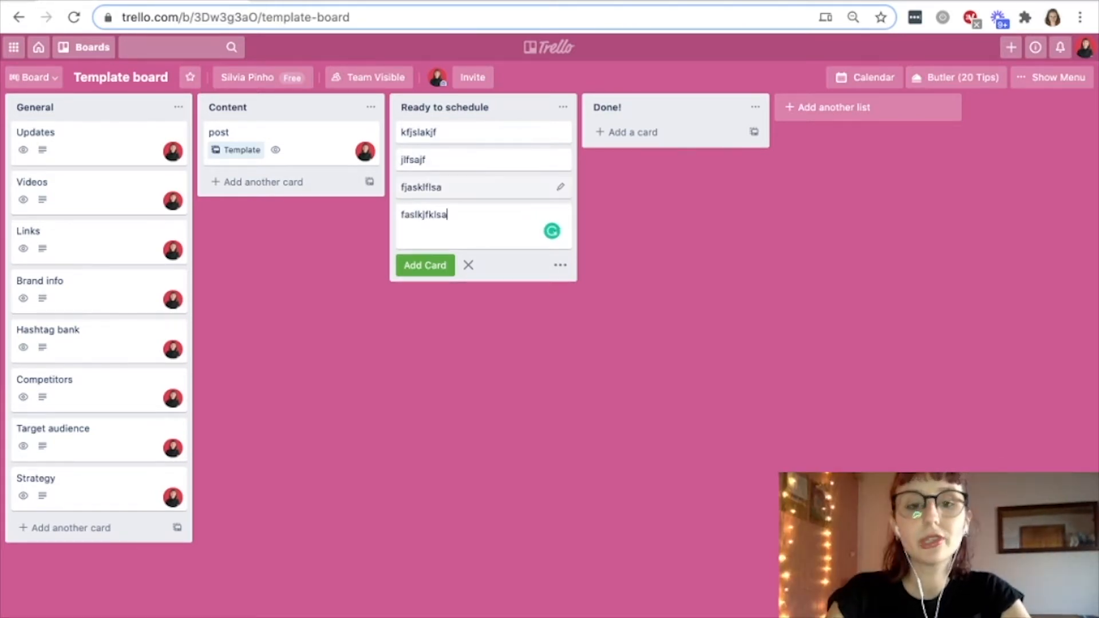
key(Return)
text(fljsakflsa)
key(Return)
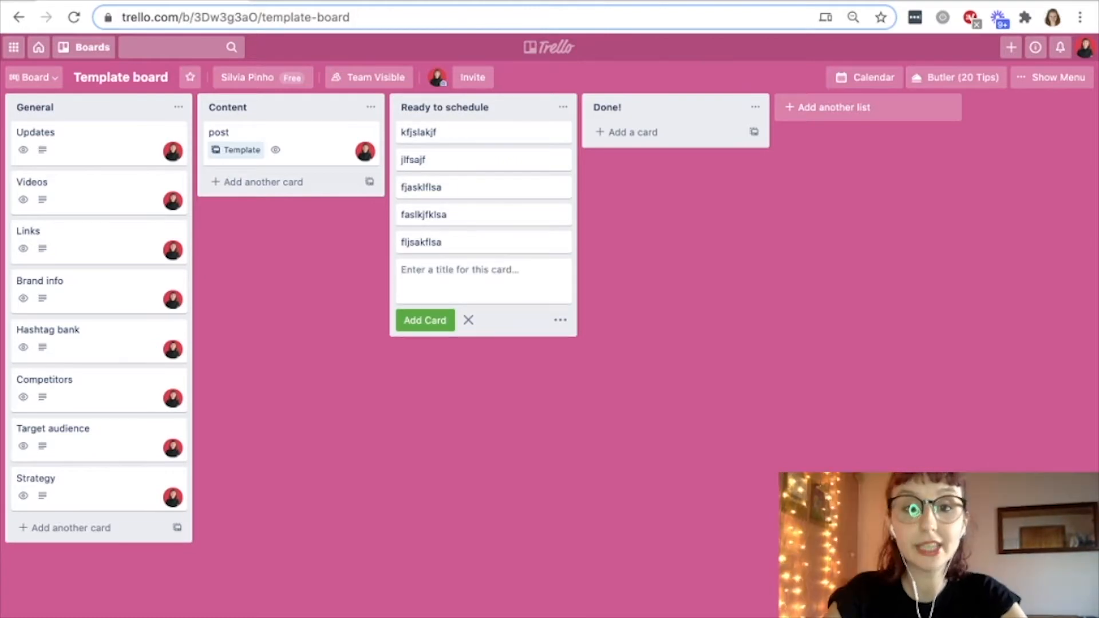
Step: Clear the placeholder cards out of the Ready to schedule list, starting with the quick edit options of the first one
click(560, 130)
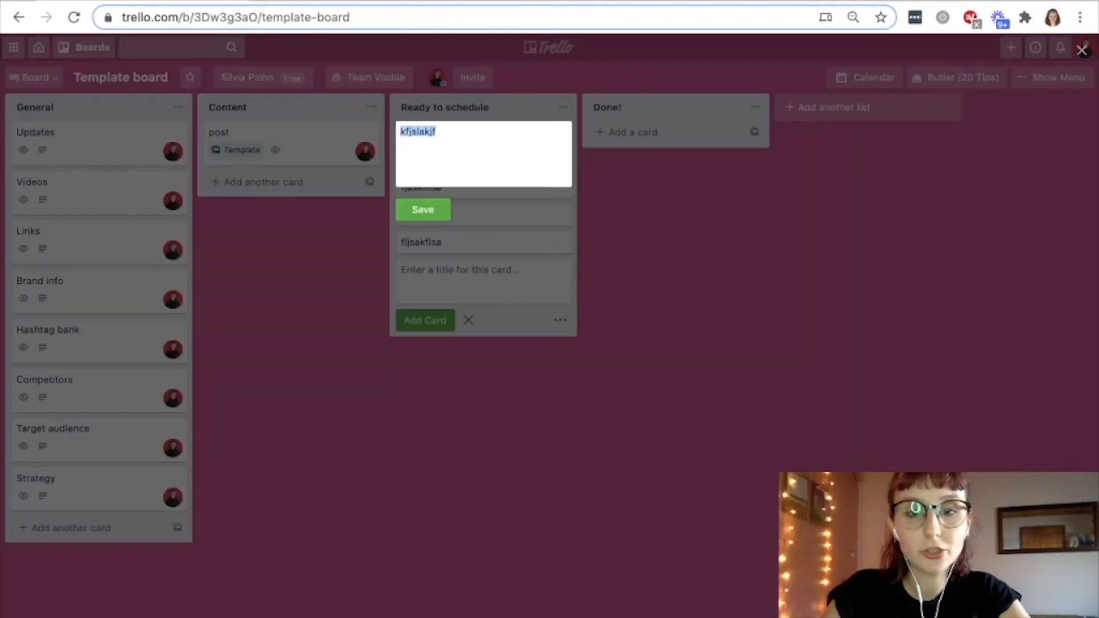
text(jlfsajf)
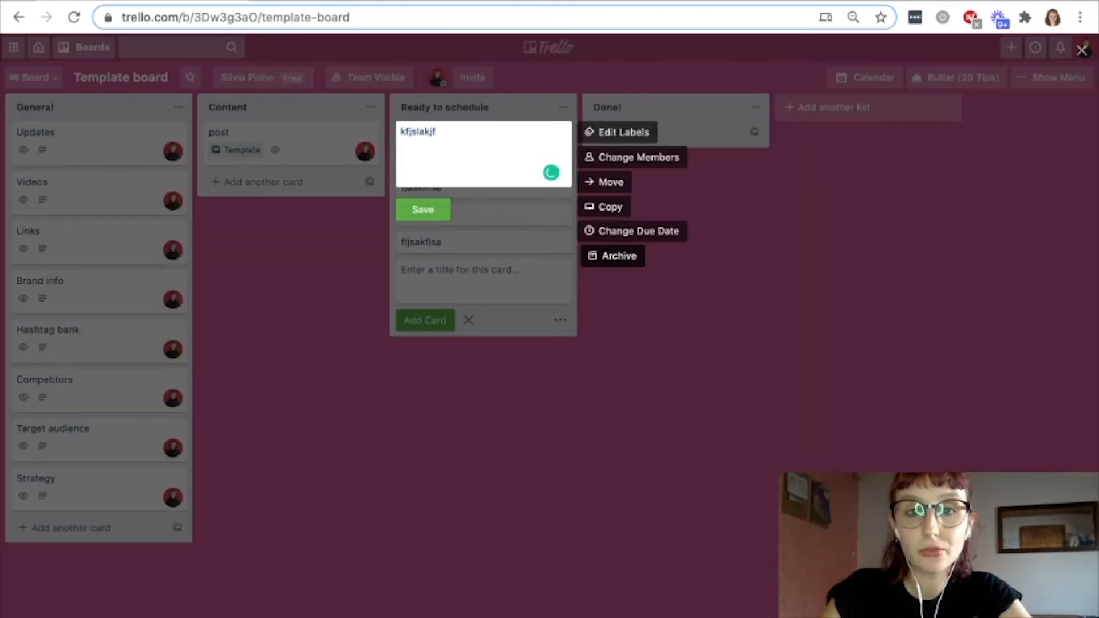
key(Return)
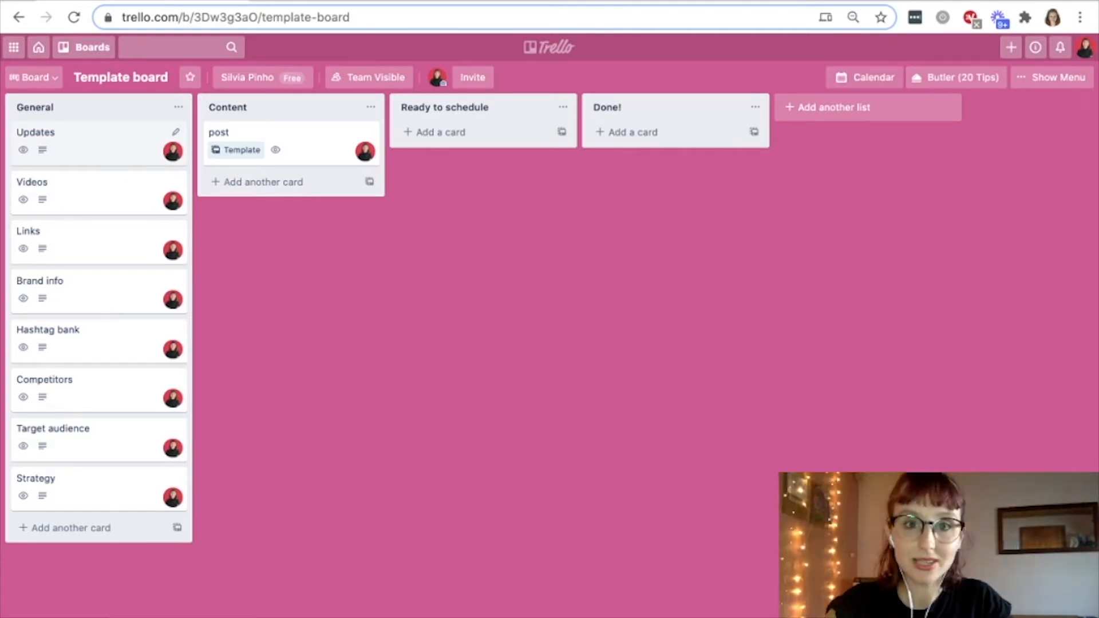
Step: Review the Updates and Videos cards in the General list, discarding the unsaved description edits on Videos
click(86, 140)
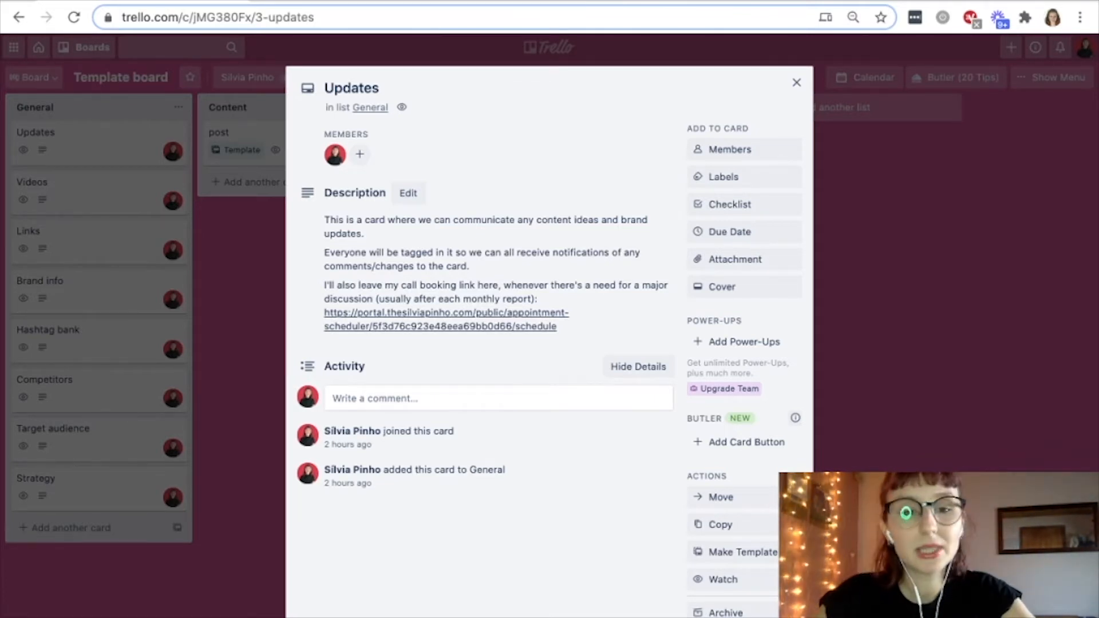
key(Escape)
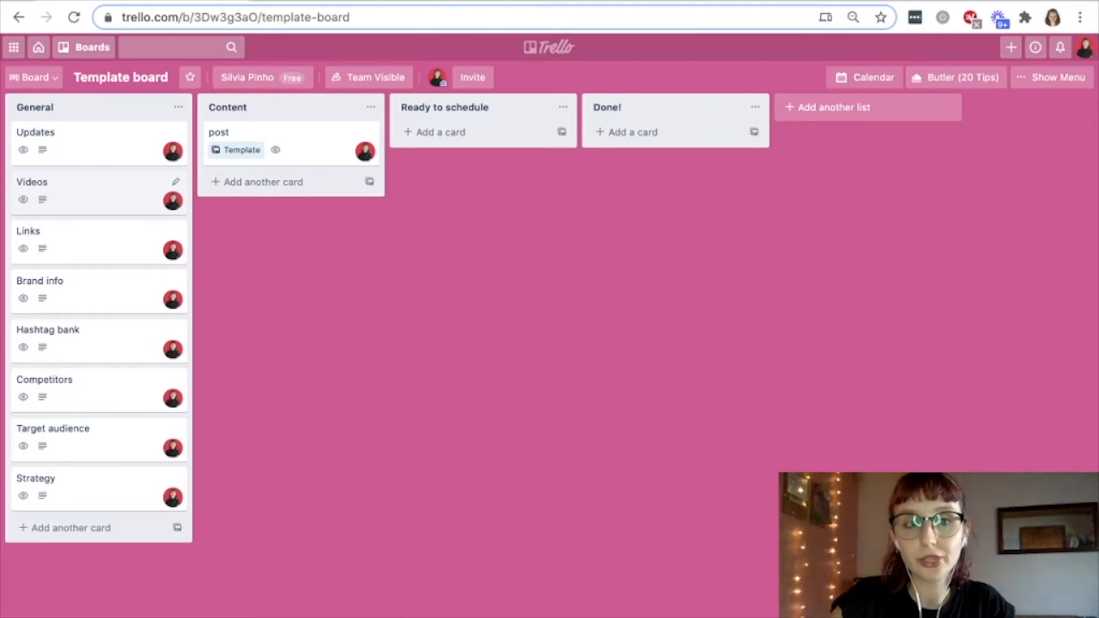
click(86, 190)
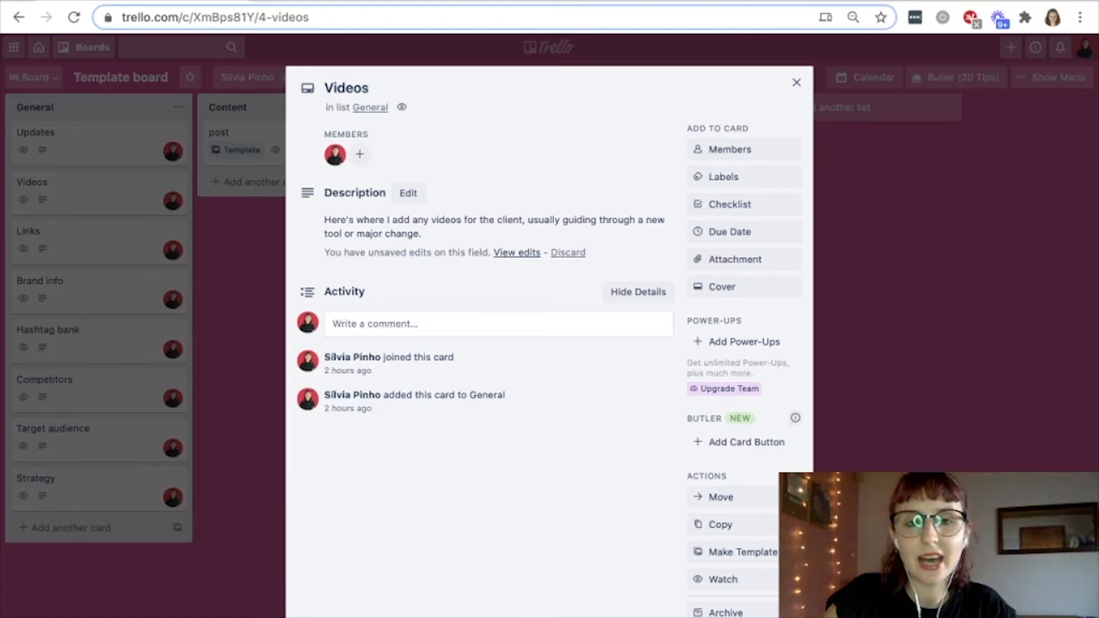
click(494, 226)
click(494, 239)
key(Escape)
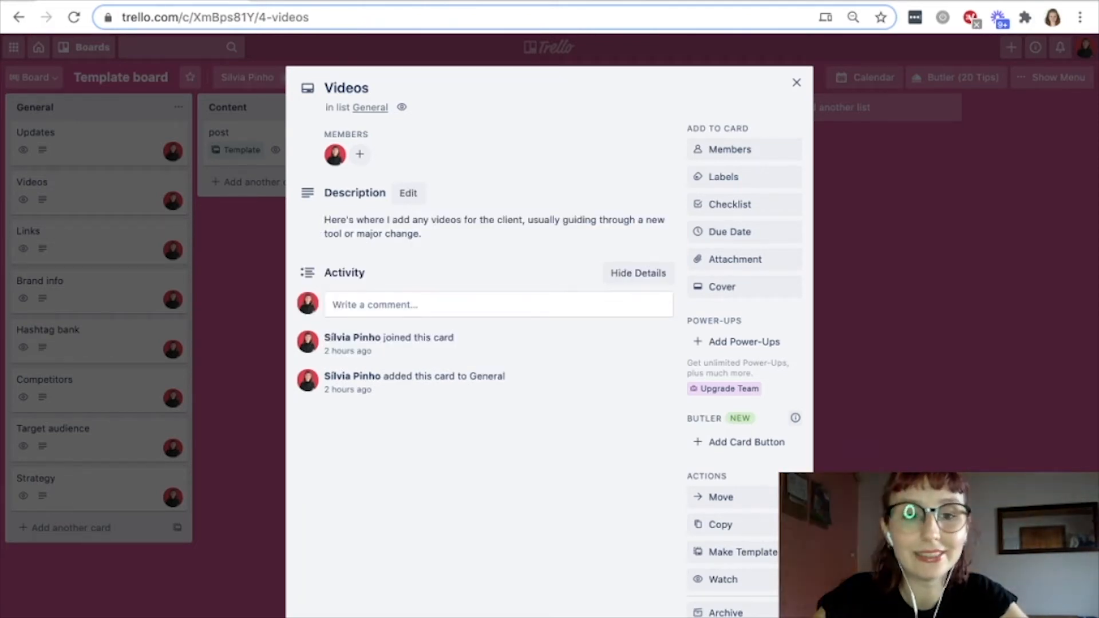
key(Escape)
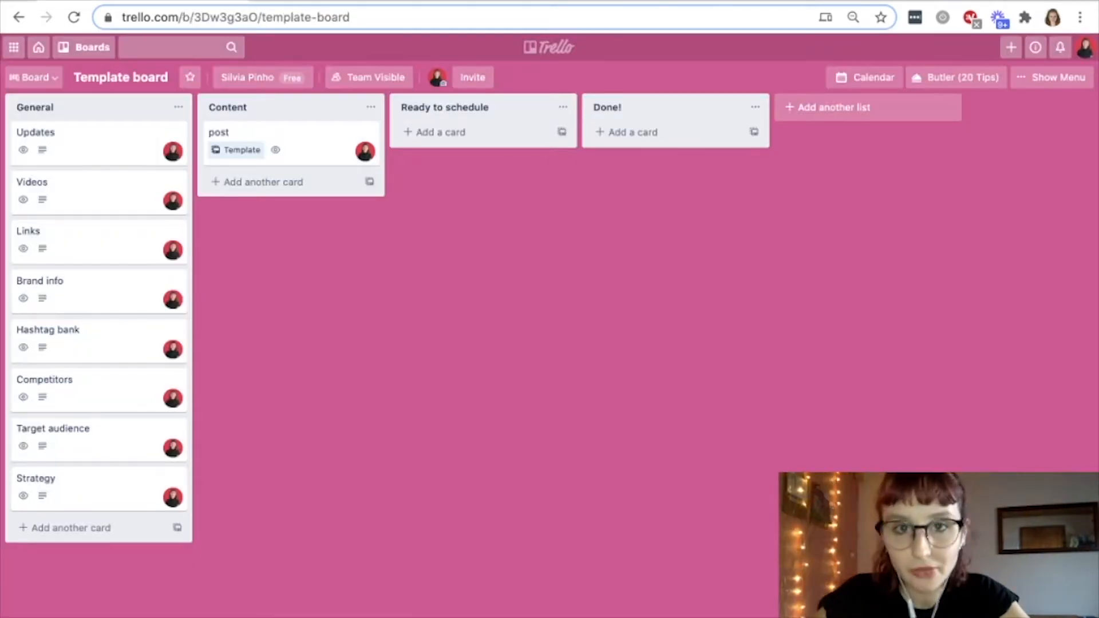
Step: Review the Links and Brand info cards in the General list, including the editable description of Brand info
click(86, 239)
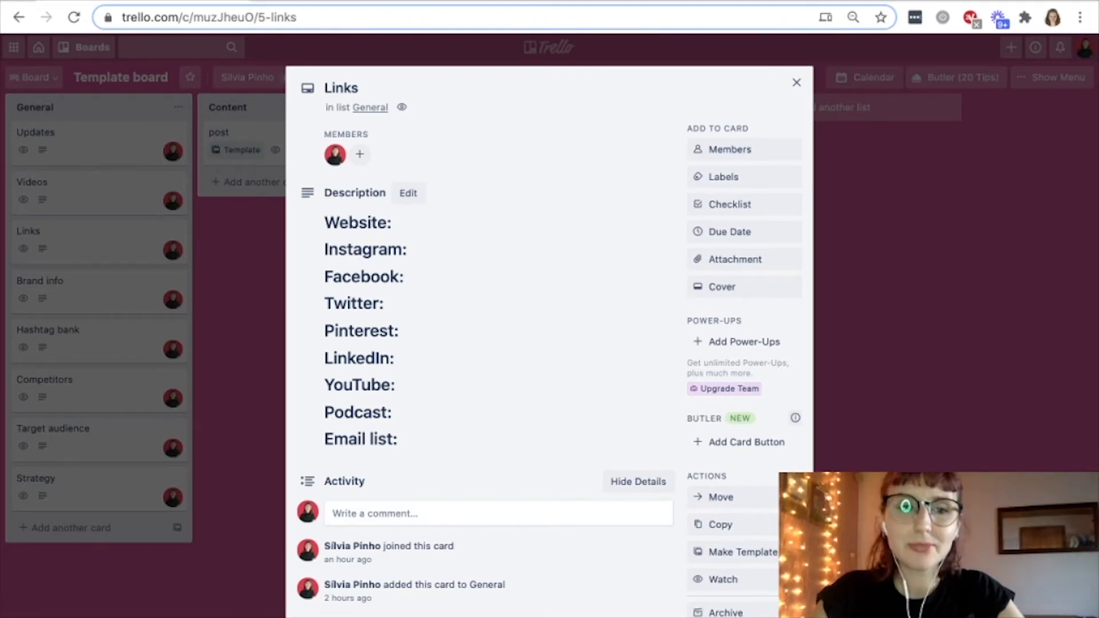
click(99, 291)
click(99, 291)
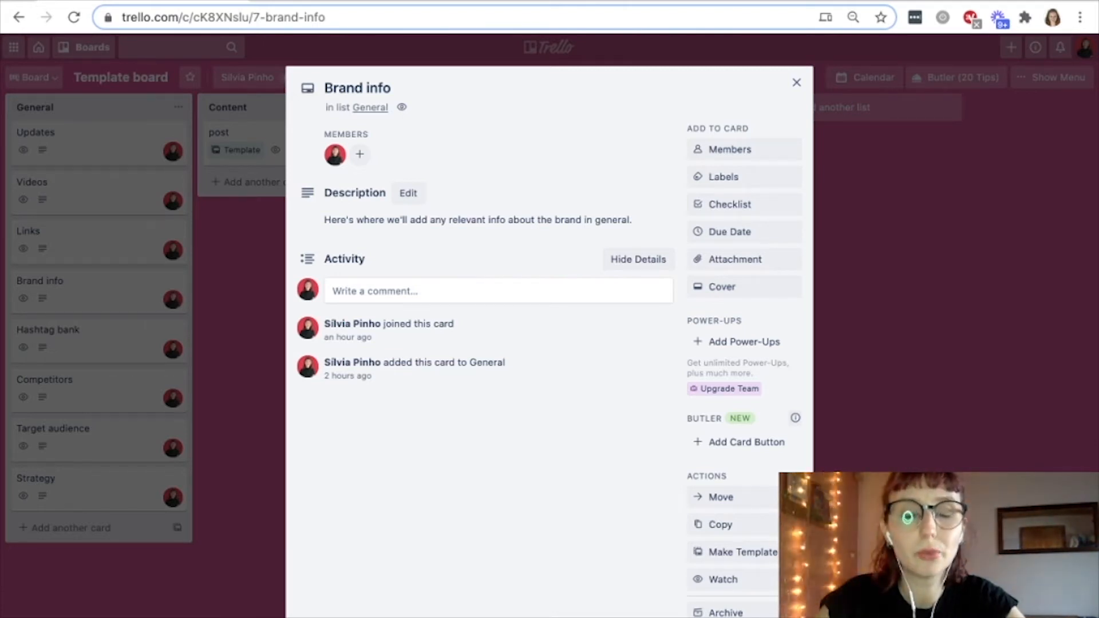
click(409, 194)
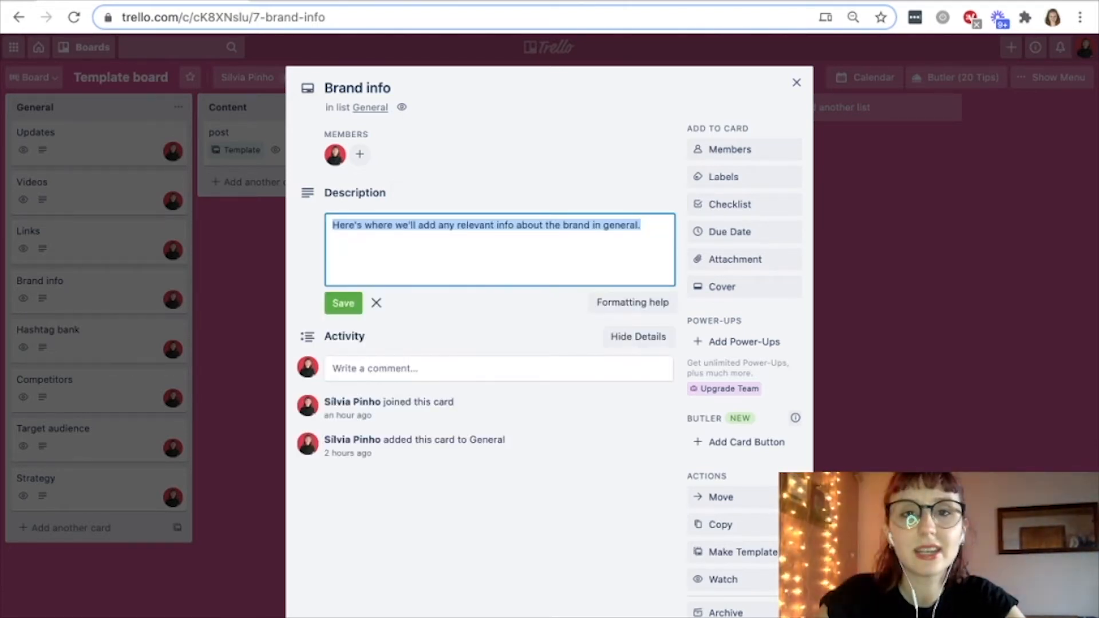
click(486, 527)
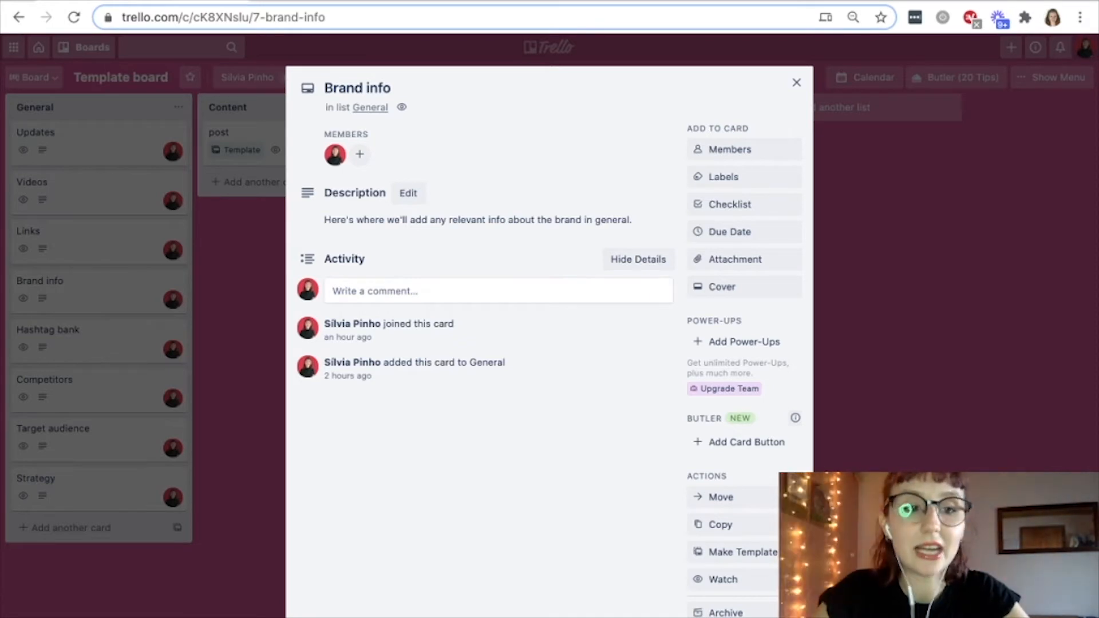
key(Escape)
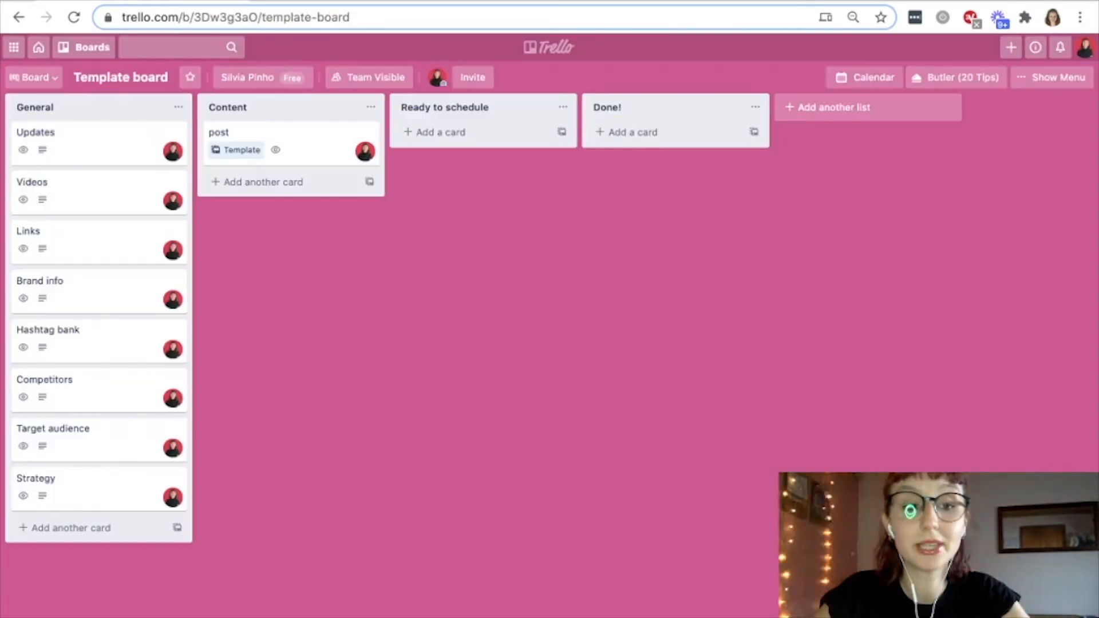
Step: Move the Hashtag bank card to the end of the General list, below Strategy
drag(86, 338, 86, 487)
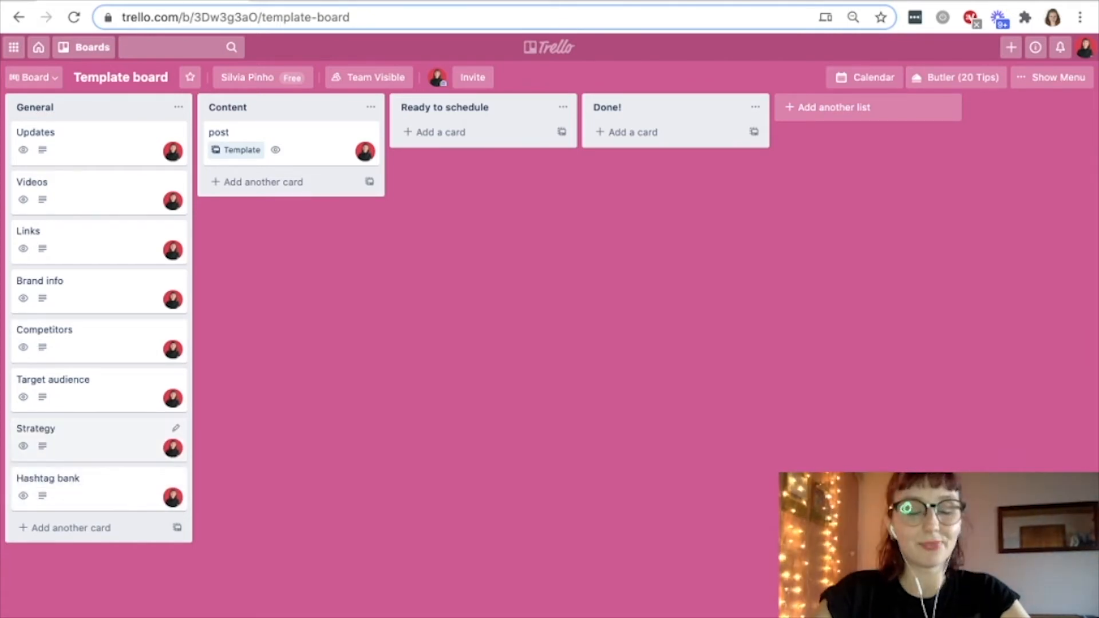
Step: Review the Competitors and Target audience cards in the General list and return to the board
click(85, 338)
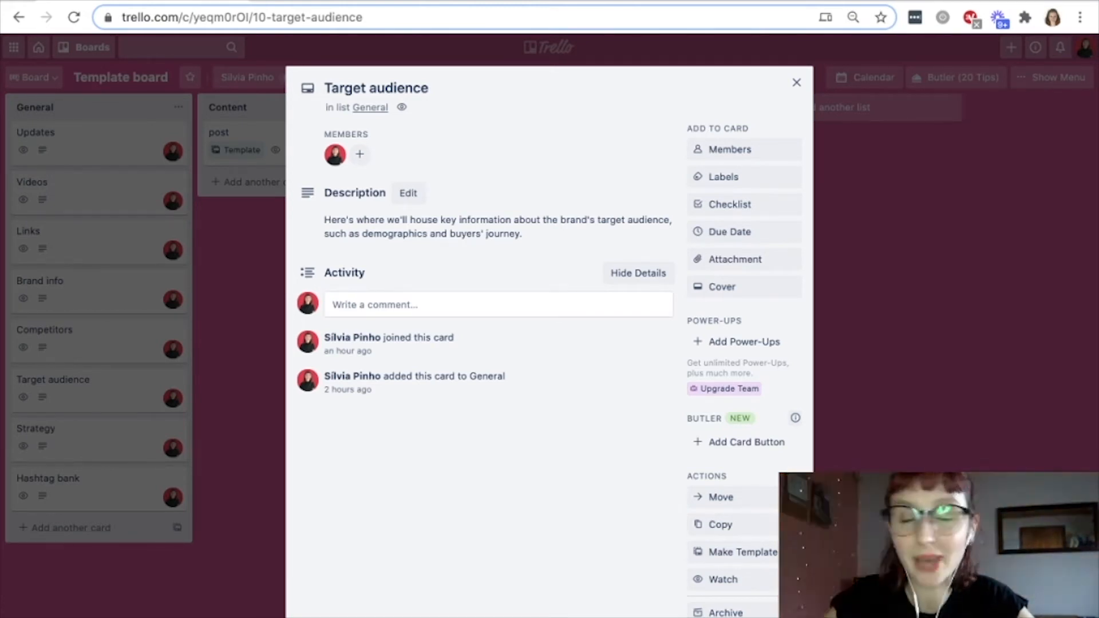
click(114, 395)
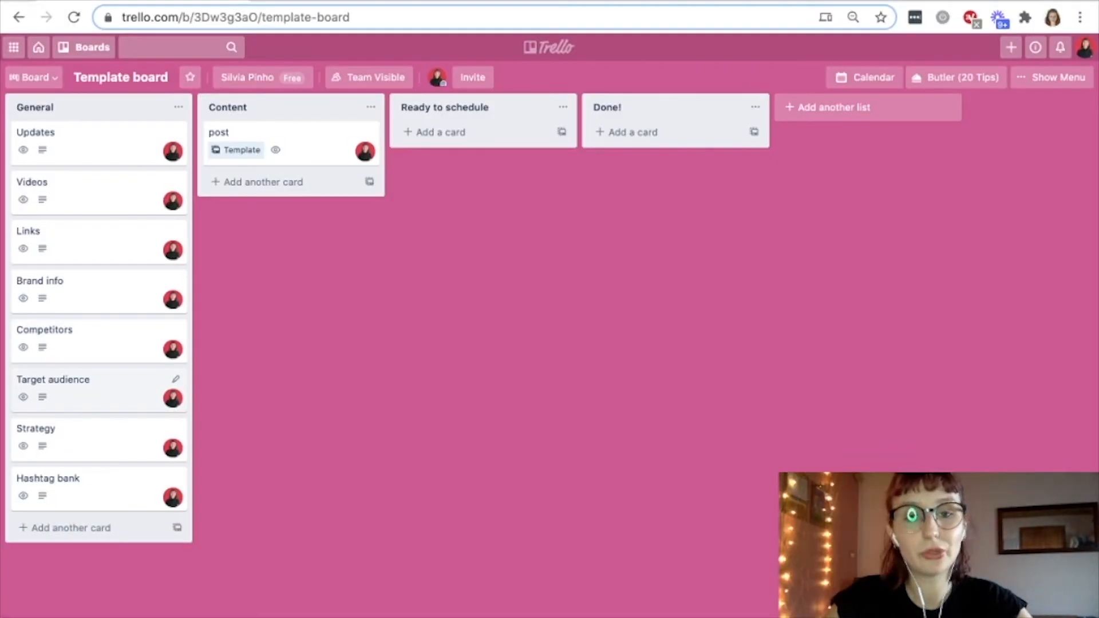
click(53, 379)
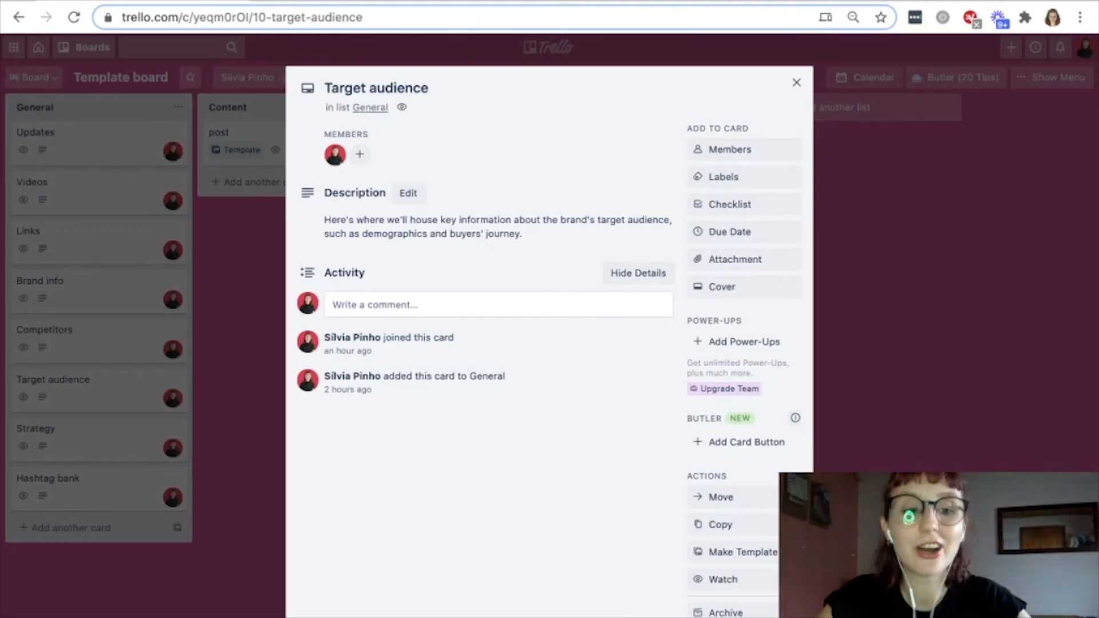
click(100, 391)
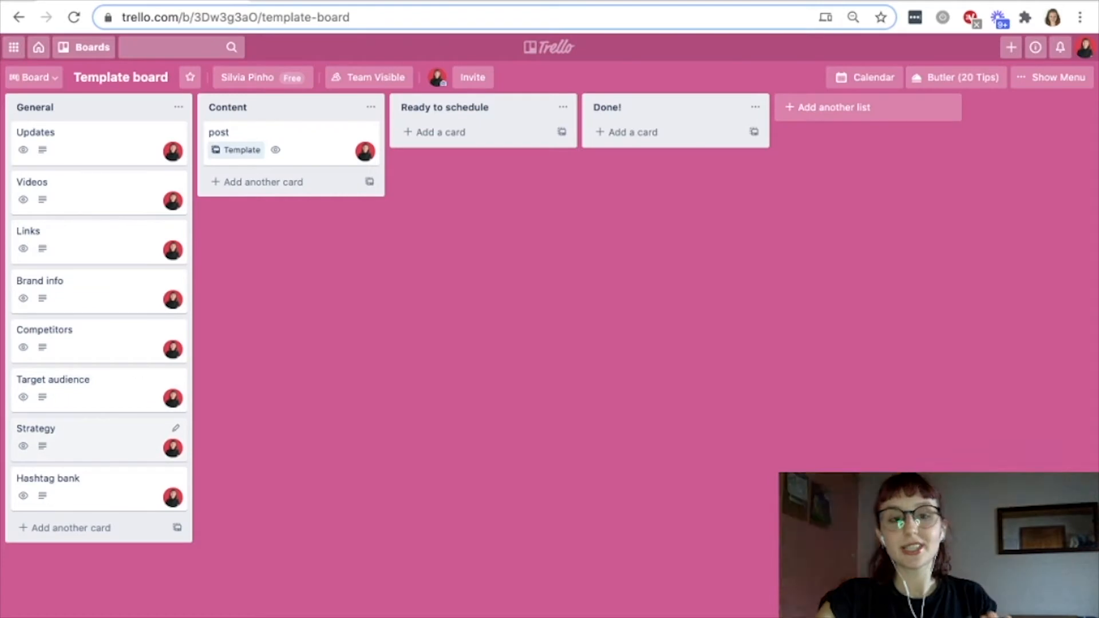
Step: Add the items reel, video content and diff hashtags to the Things to test checklist on the Strategy card
click(91, 438)
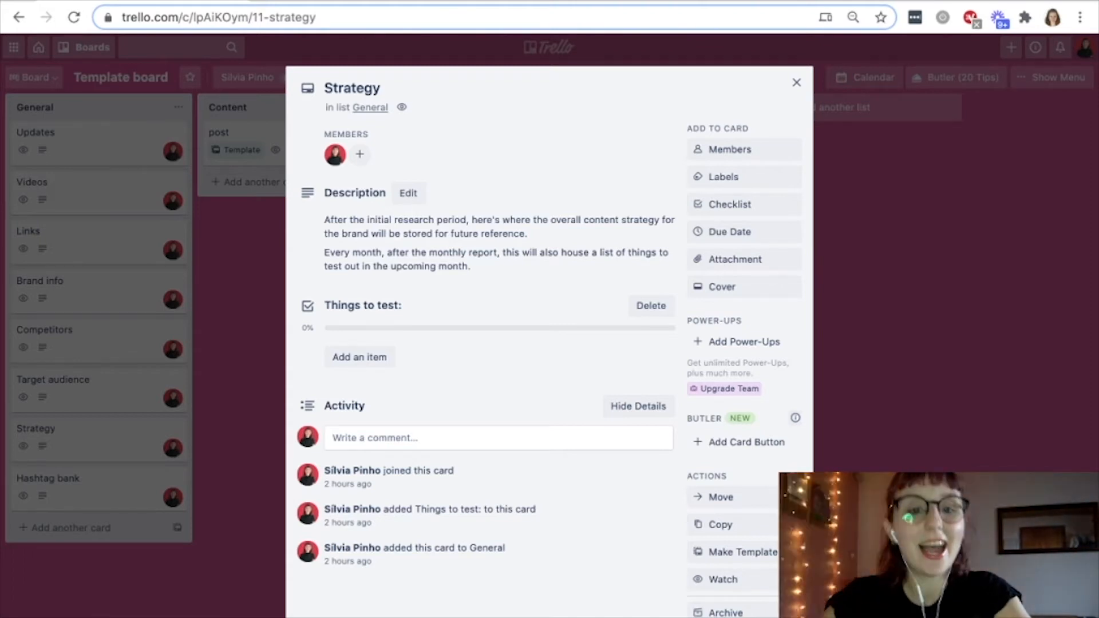
click(360, 357)
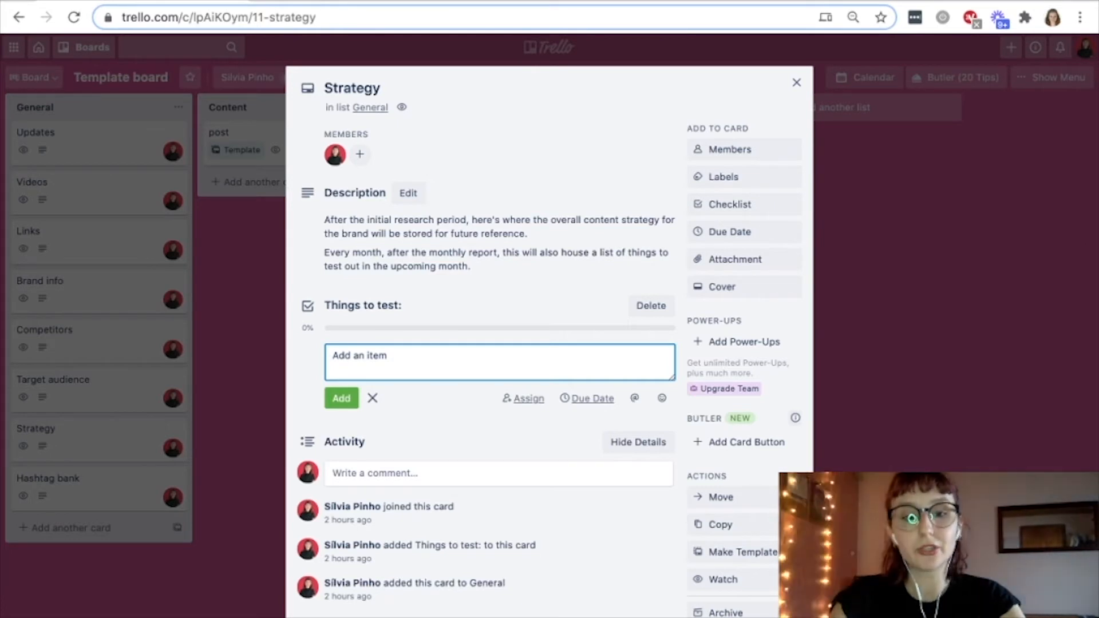
text(reel)
key(Return)
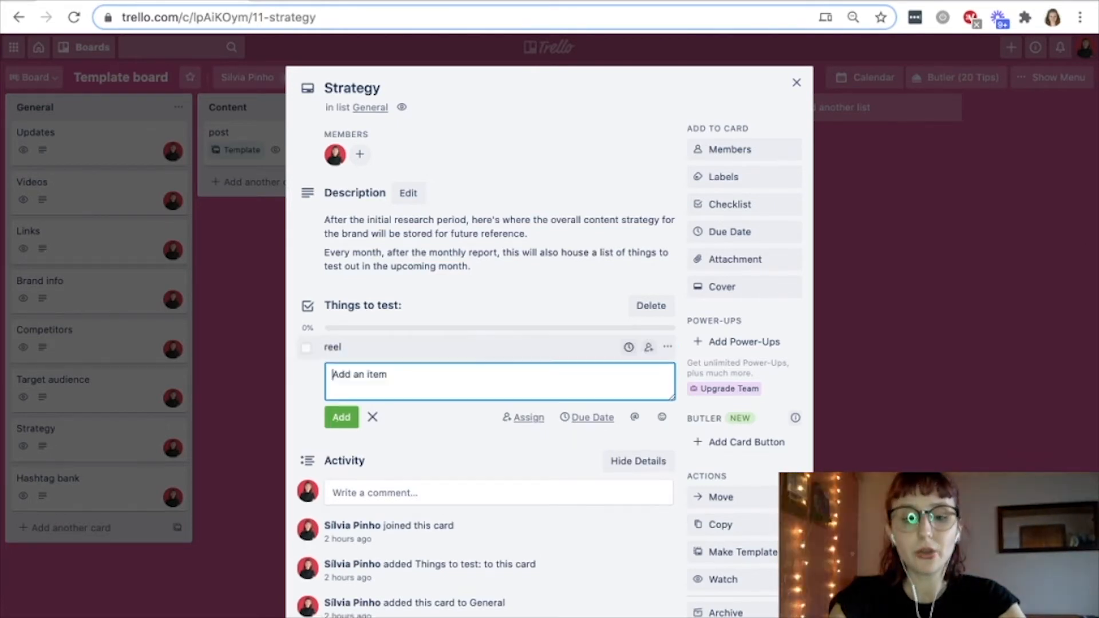
text(video content)
key(Return)
text(diff hashtags)
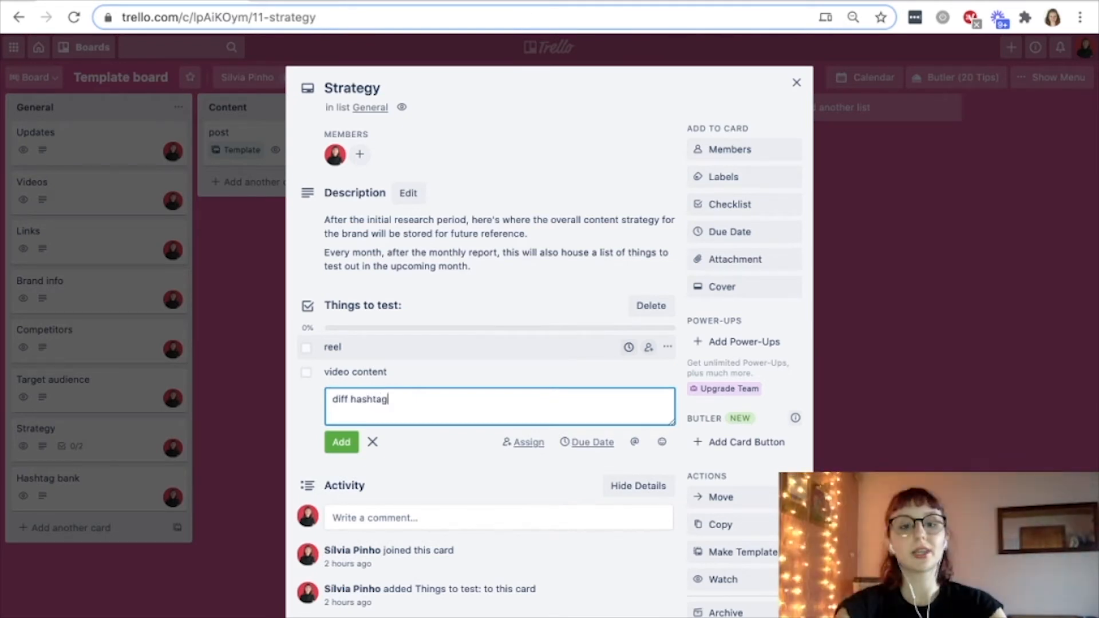
key(Return)
Step: Complete and remove all three items of the Things to test checklist, and close the Strategy card
click(306, 347)
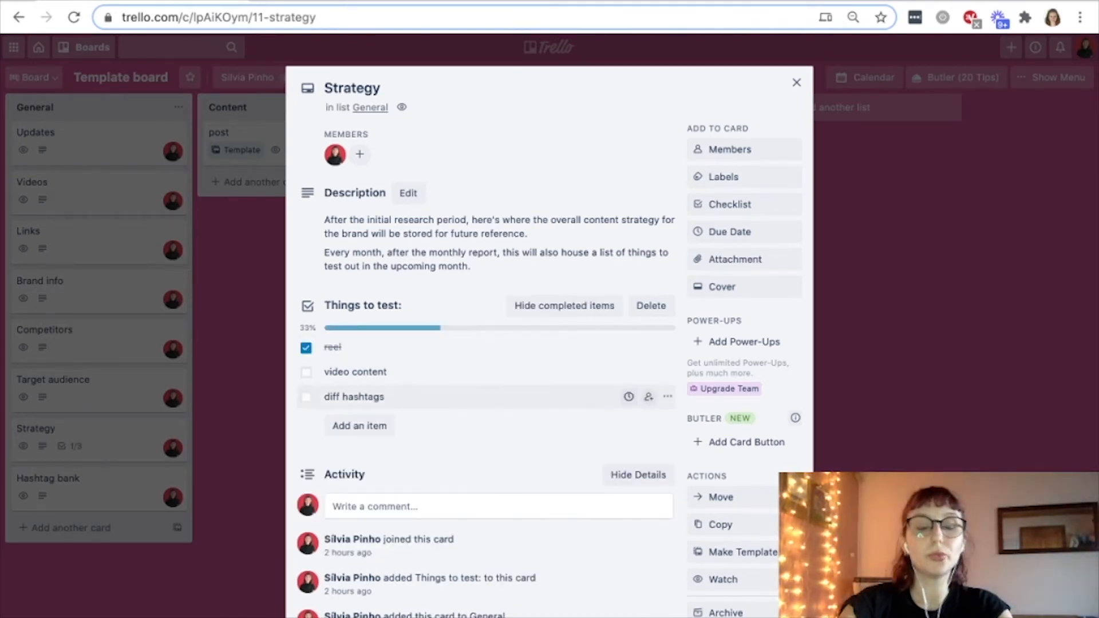
click(306, 372)
click(307, 397)
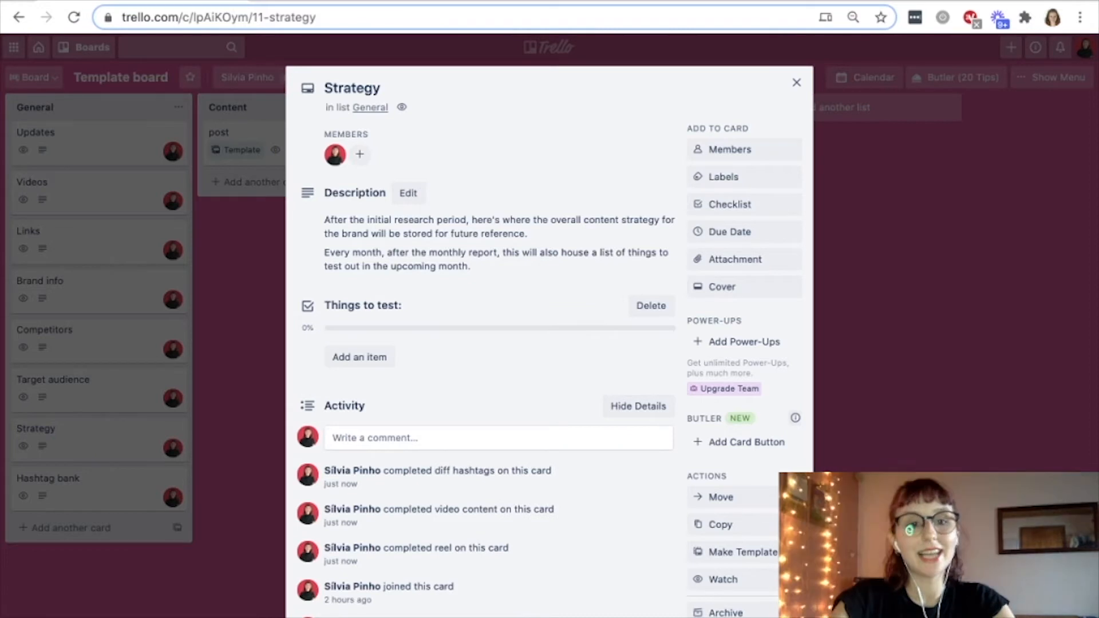
key(Escape)
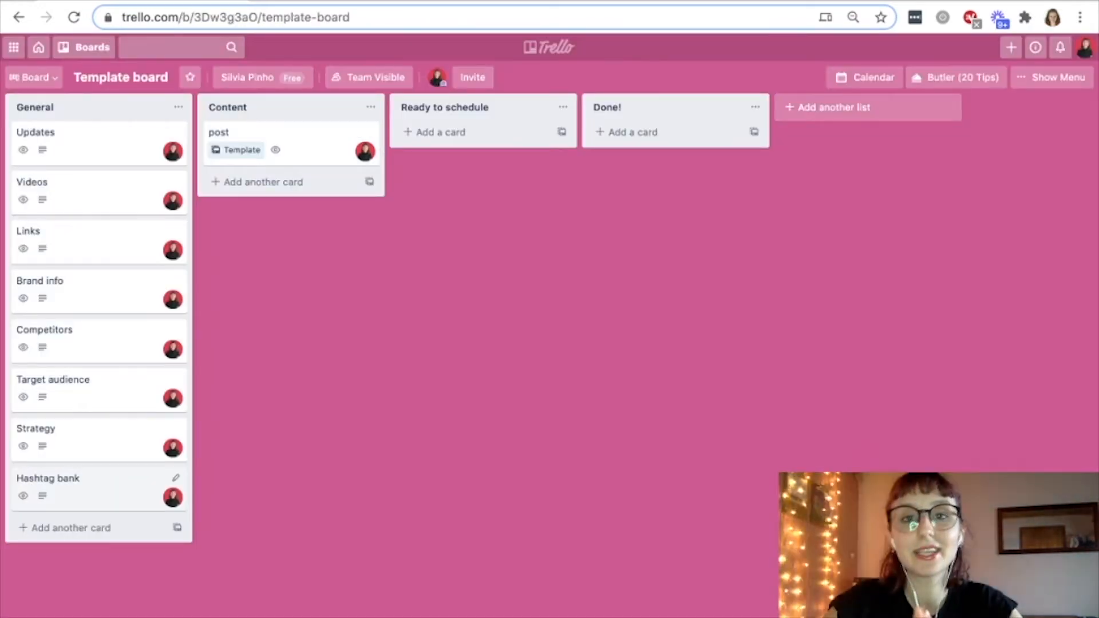
Step: Try entering the placeholder link iofsajf as an attachment on the Hashtag bank card, clear it, and return to the board
click(86, 484)
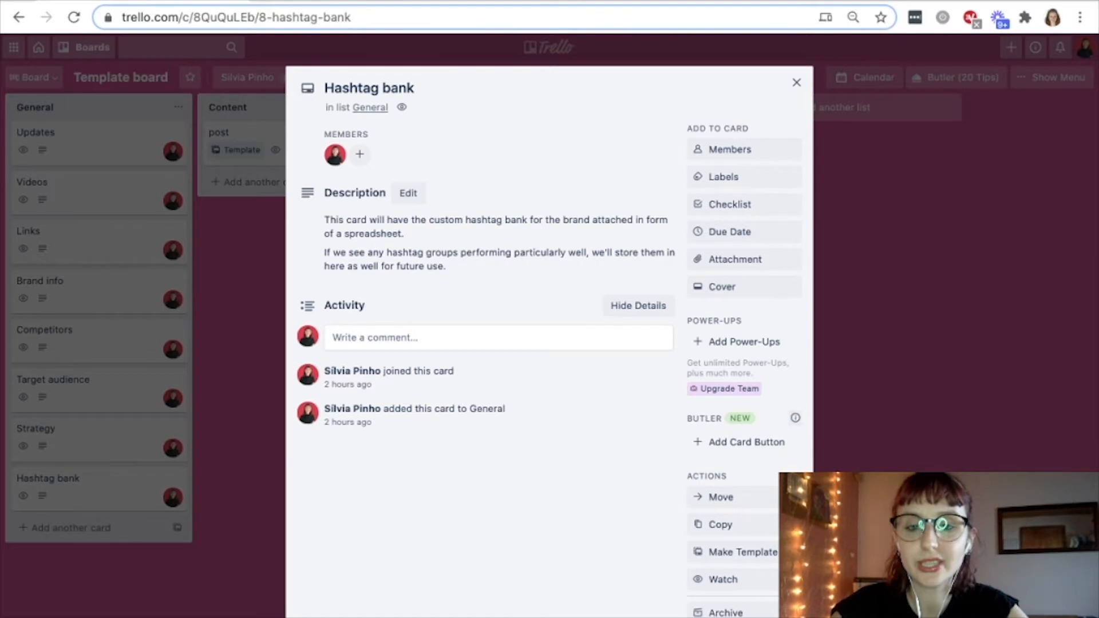
click(736, 259)
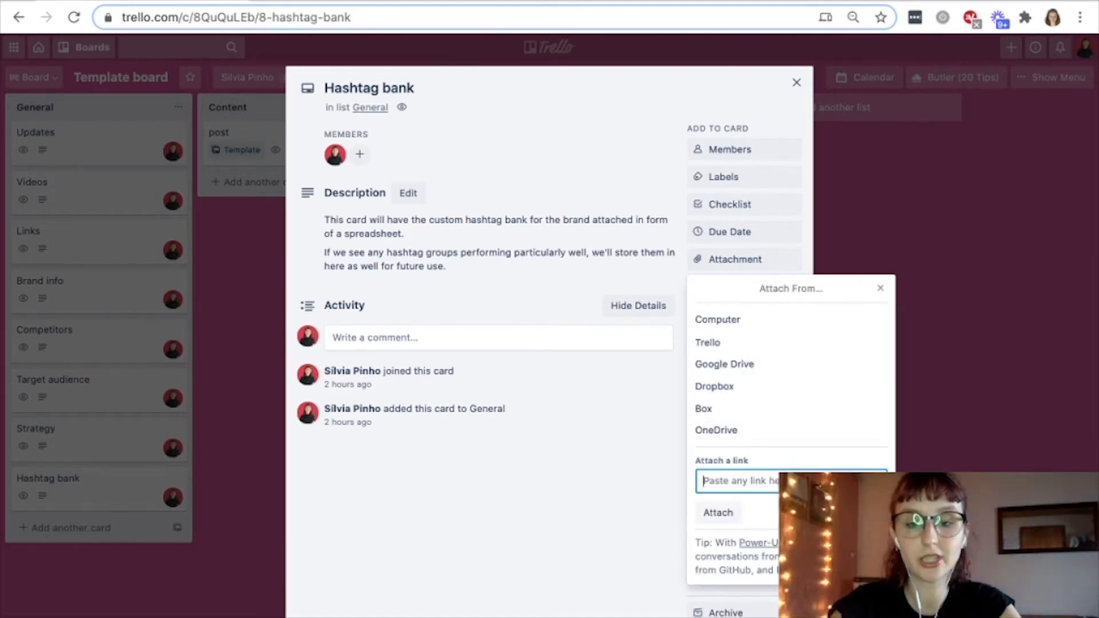
text(iofsajf)
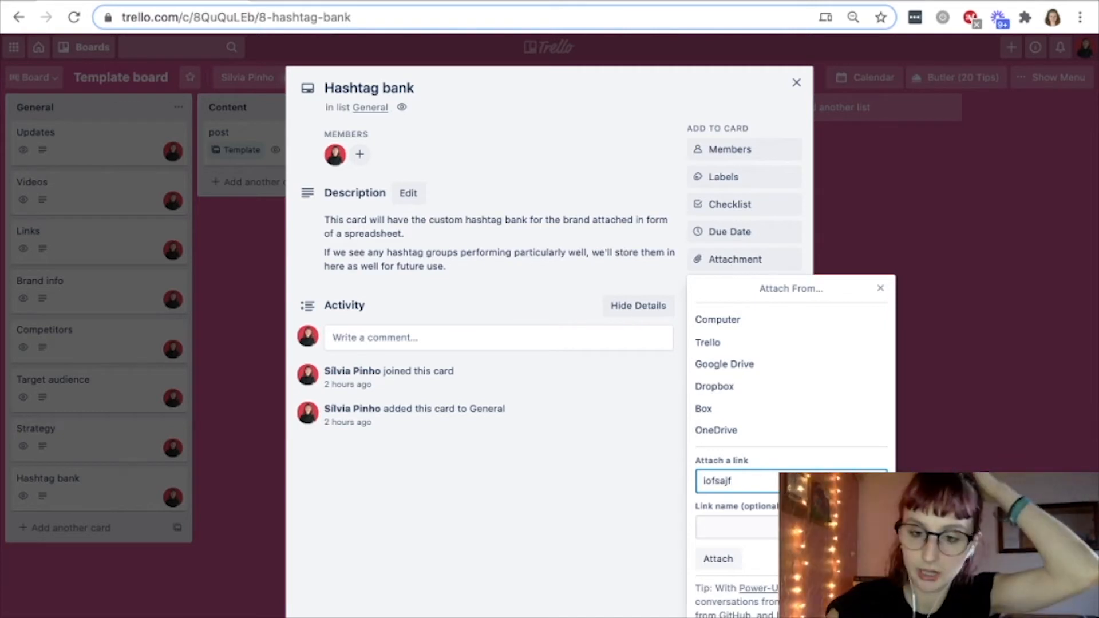
key(BackSpace)
key(BackSpace)
key(BackSpace)
key(BackSpace)
key(BackSpace)
key(BackSpace)
key(BackSpace)
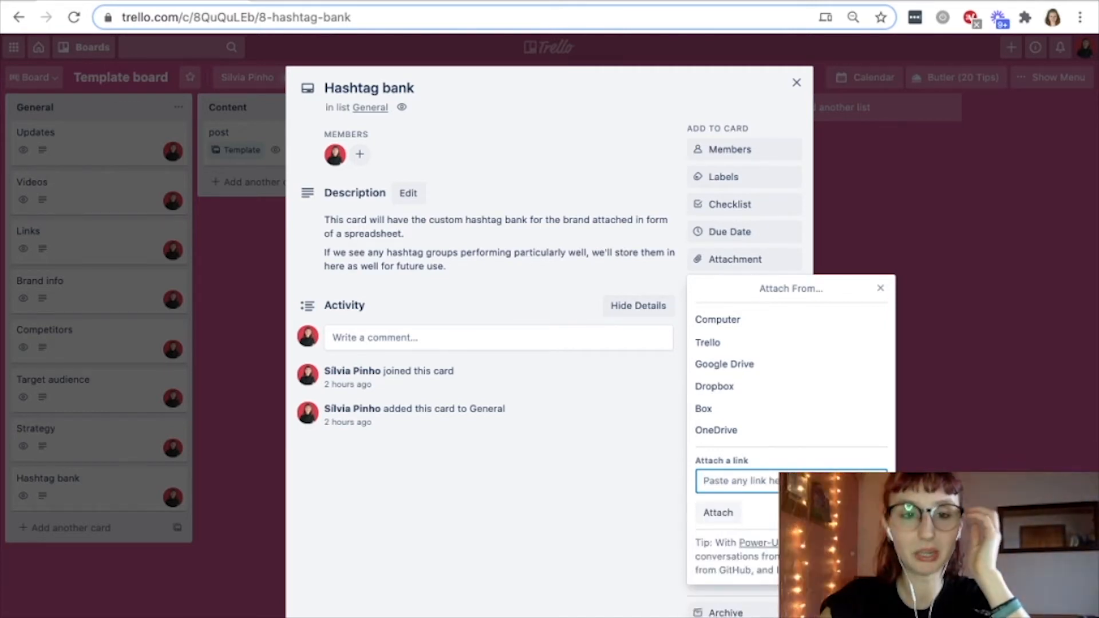
key(Escape)
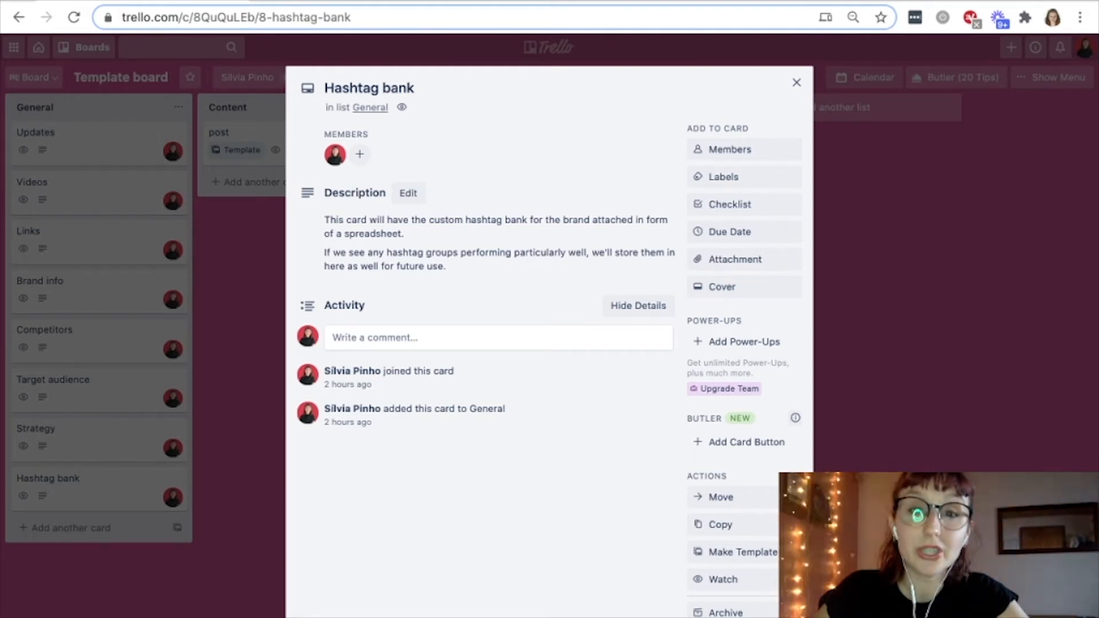
key(Escape)
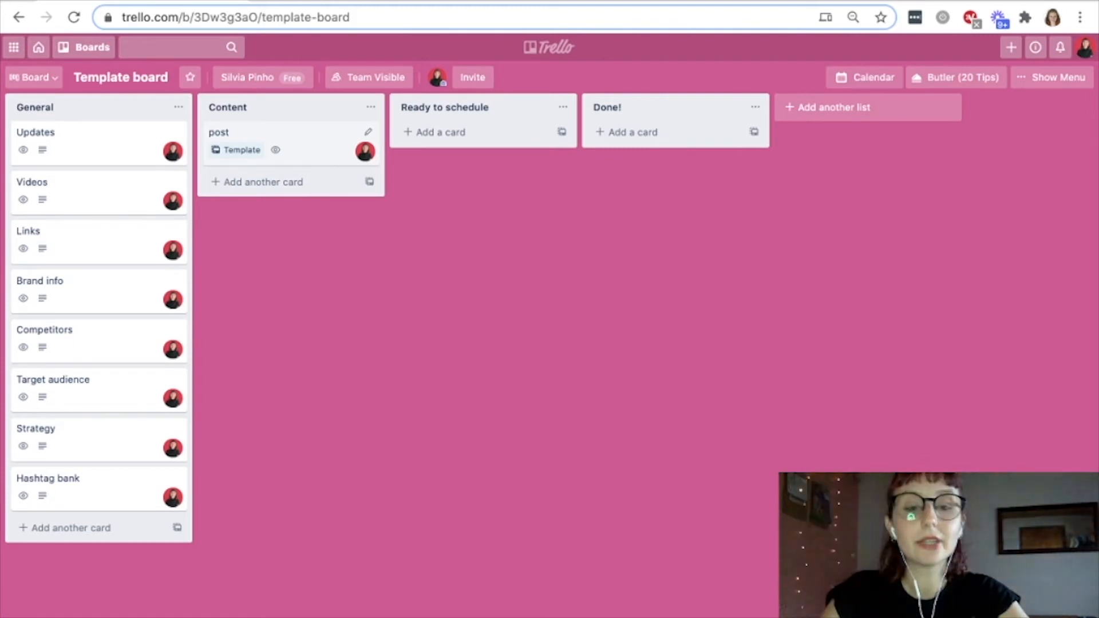
Step: Review the description field, member choices and platform labels of the post template card in the Content list
click(291, 141)
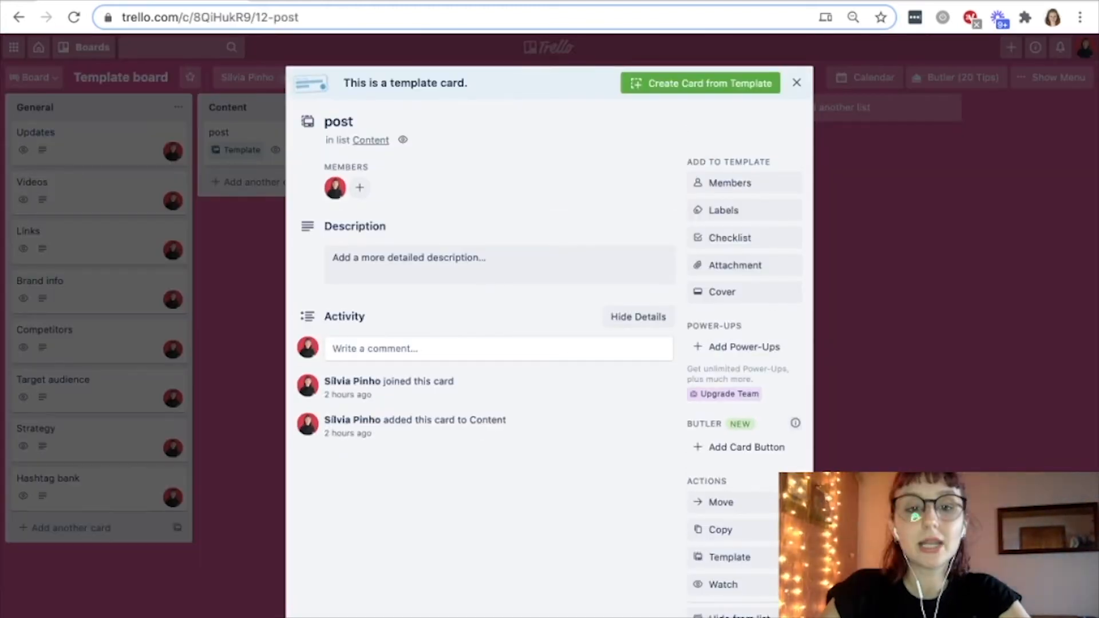
click(500, 265)
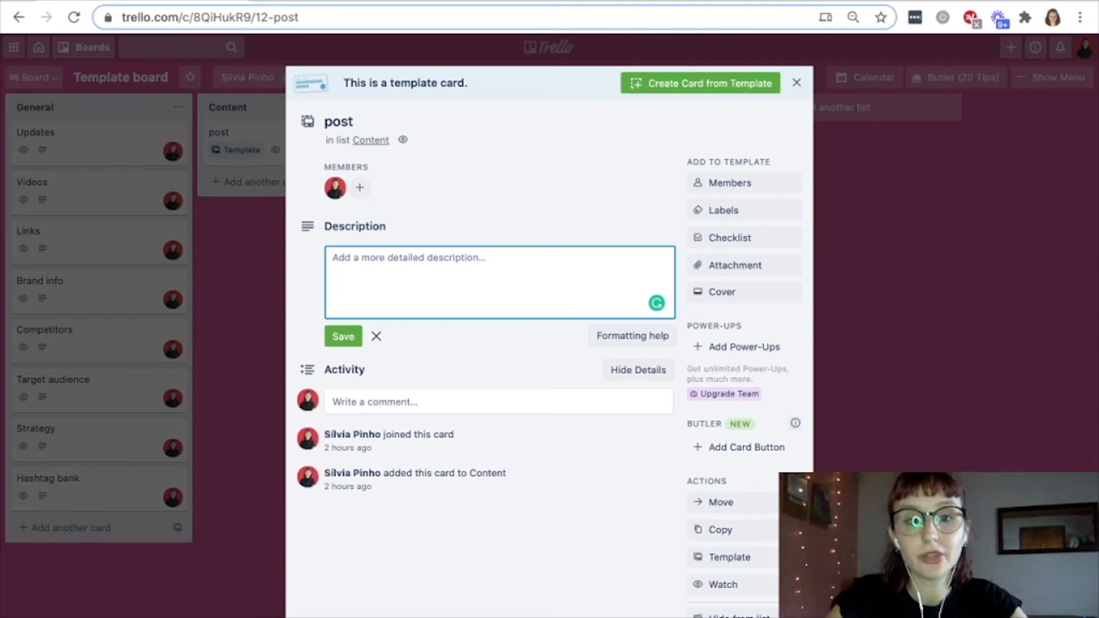
key(Escape)
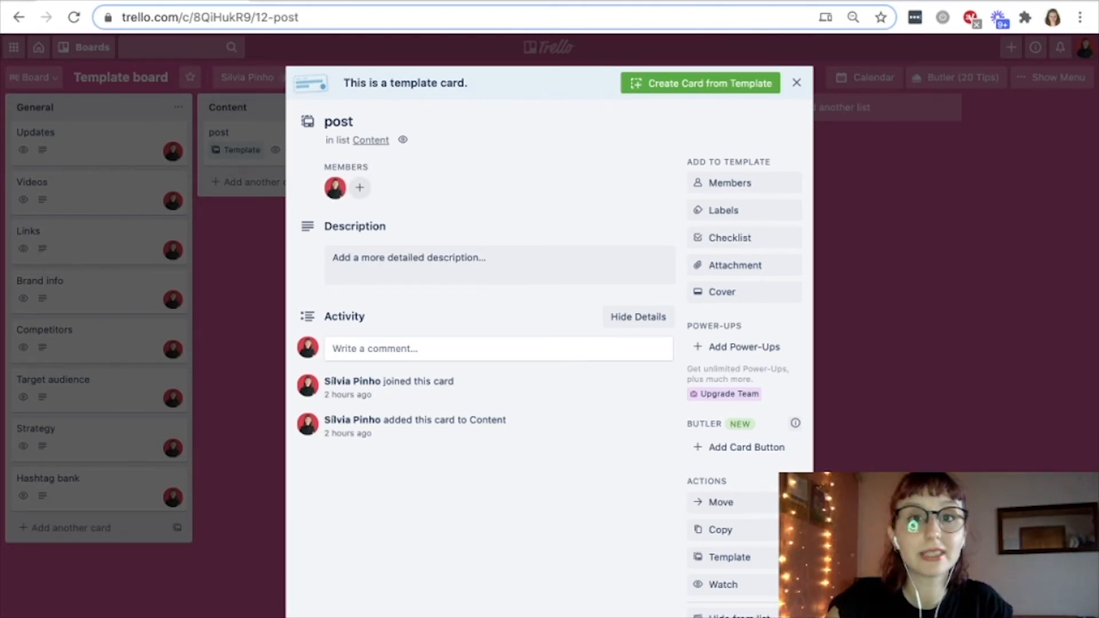
click(744, 183)
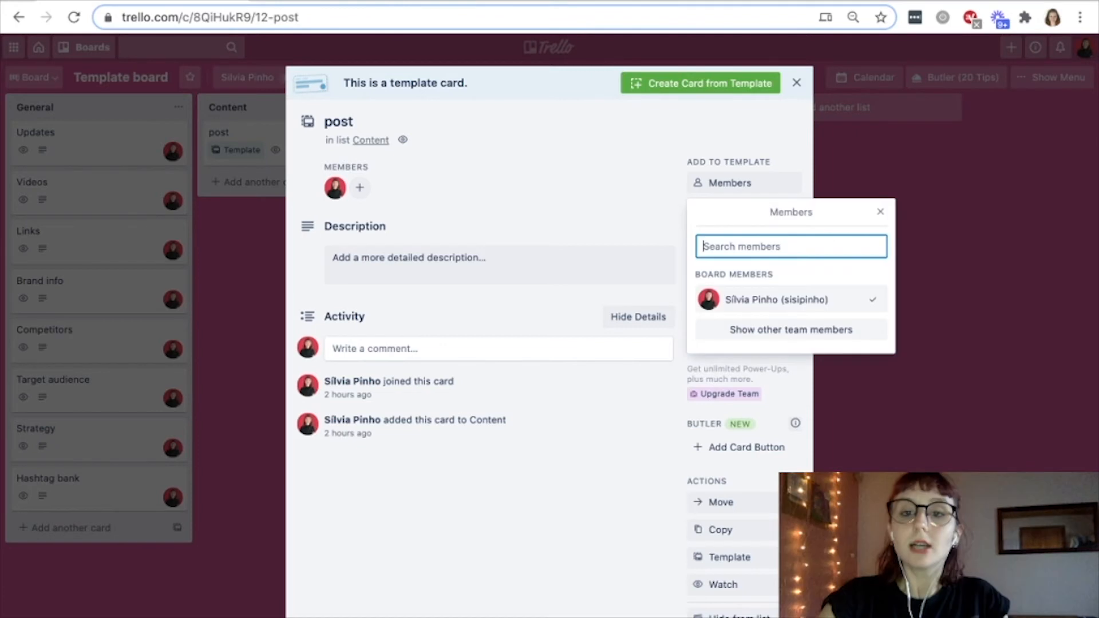
click(743, 184)
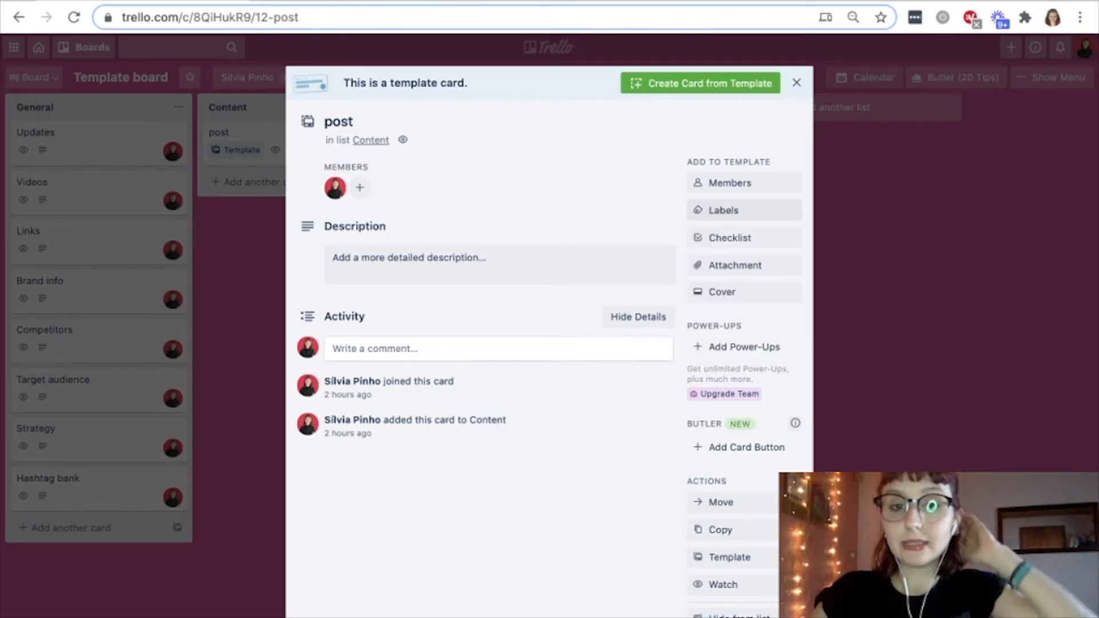
click(744, 211)
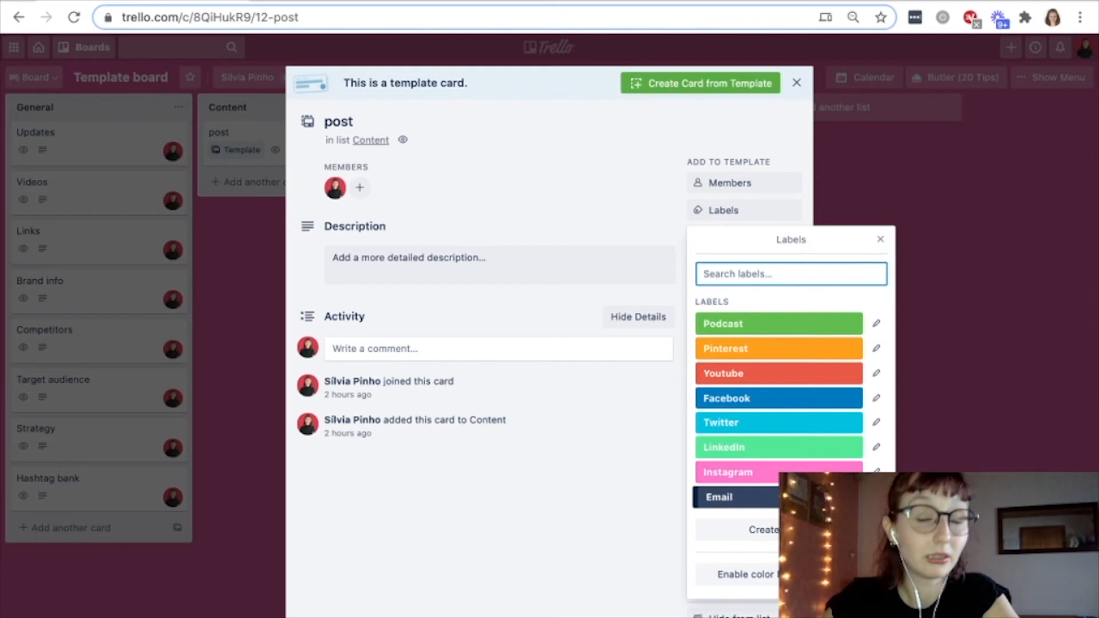
key(Escape)
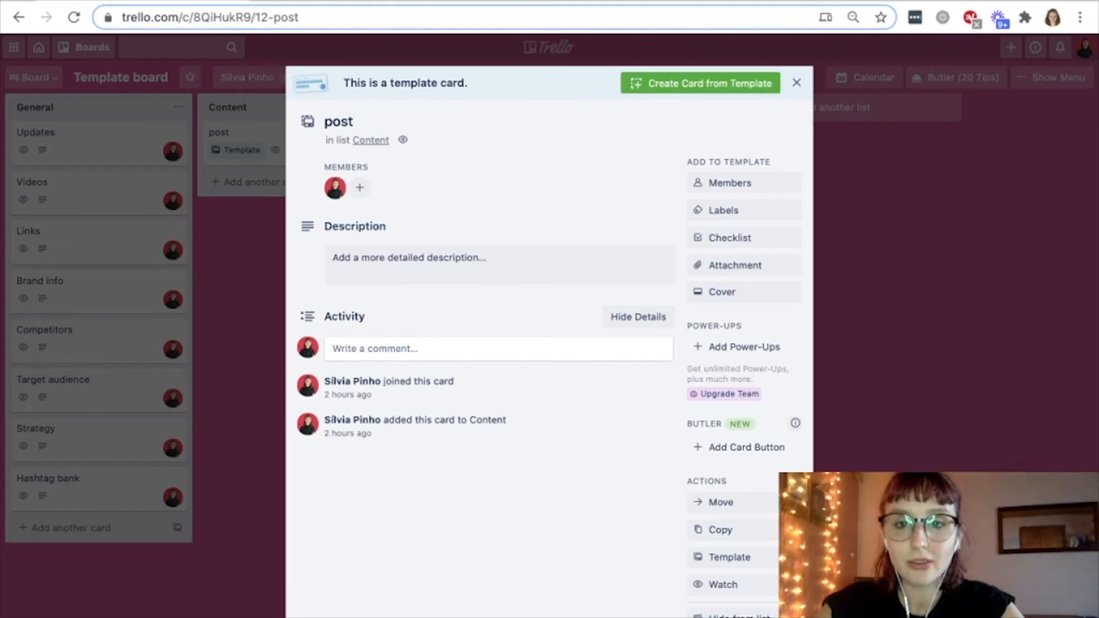
Step: Create a card named new years post from the post template in the Content list, keeping its member
click(700, 84)
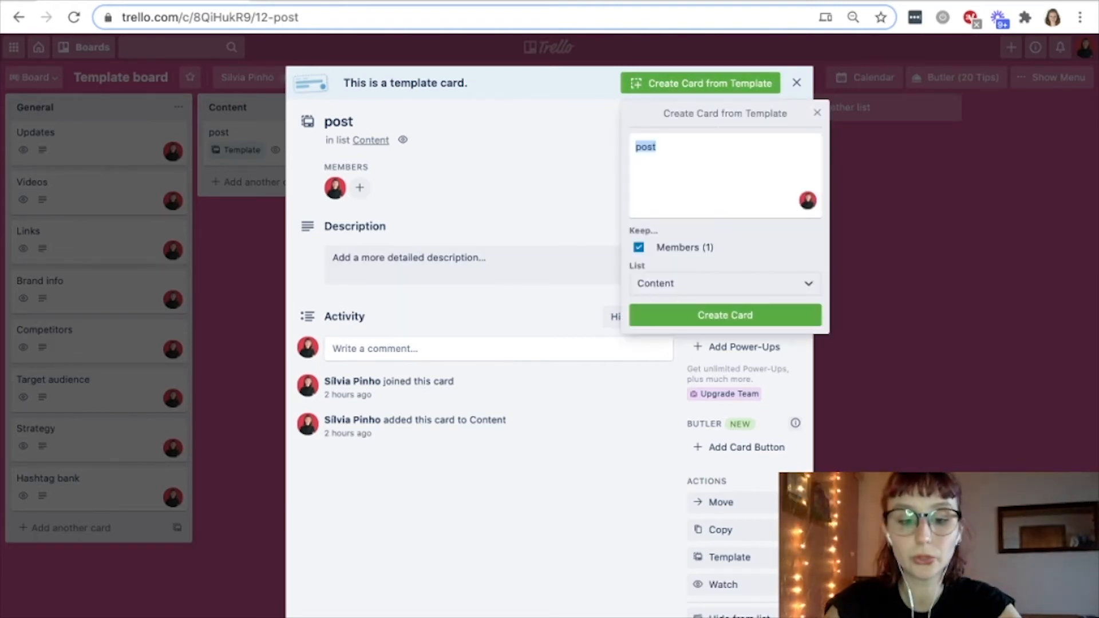
text(new years )
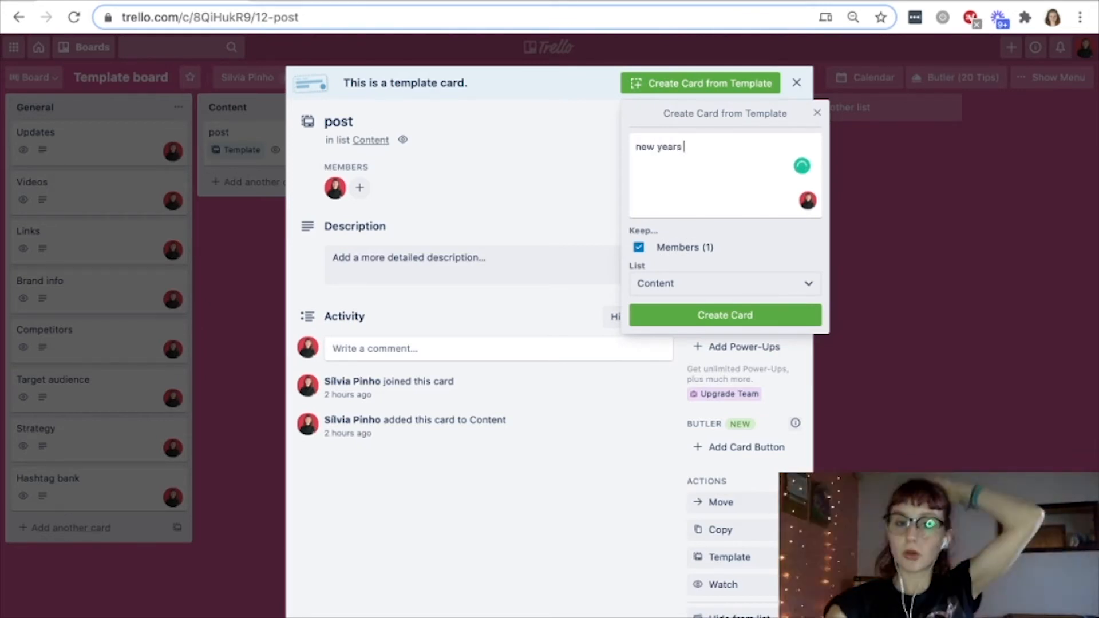
text(post)
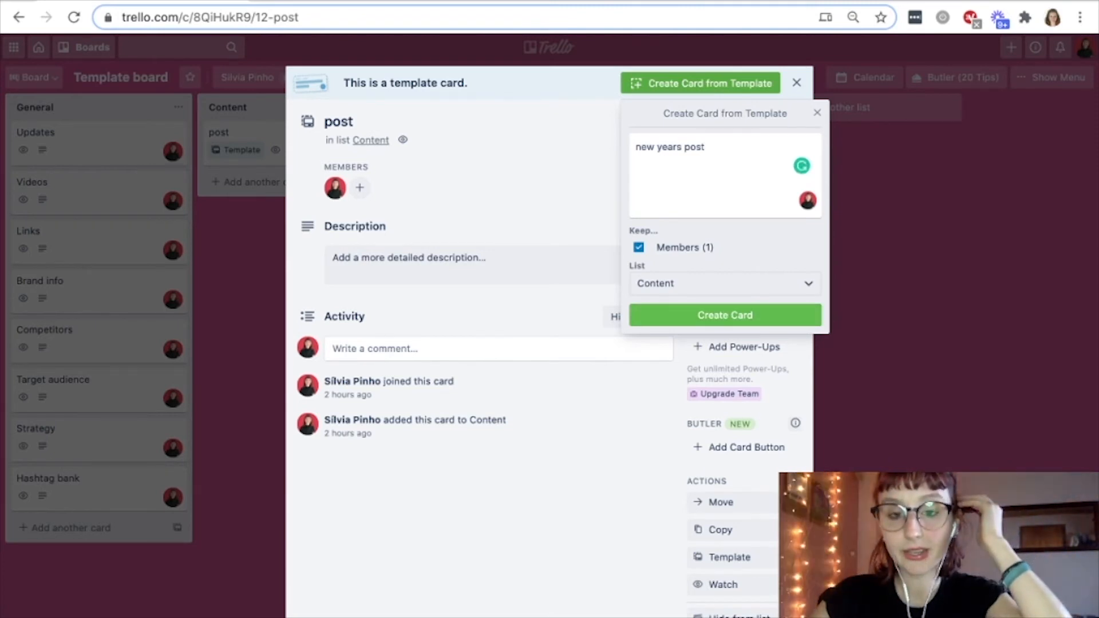
click(725, 284)
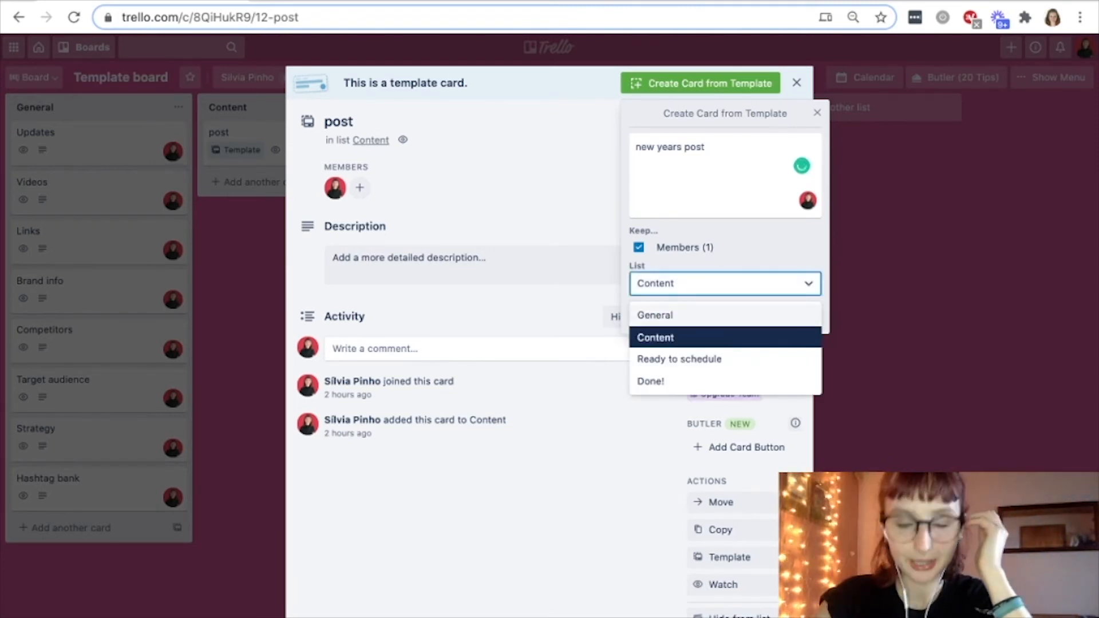
click(710, 337)
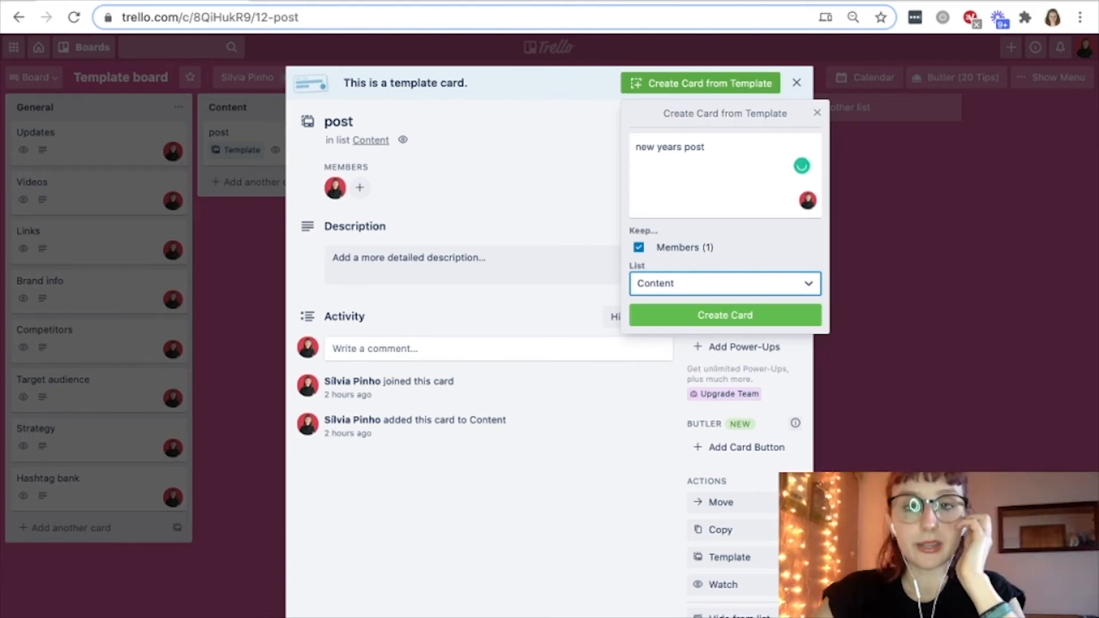
click(725, 315)
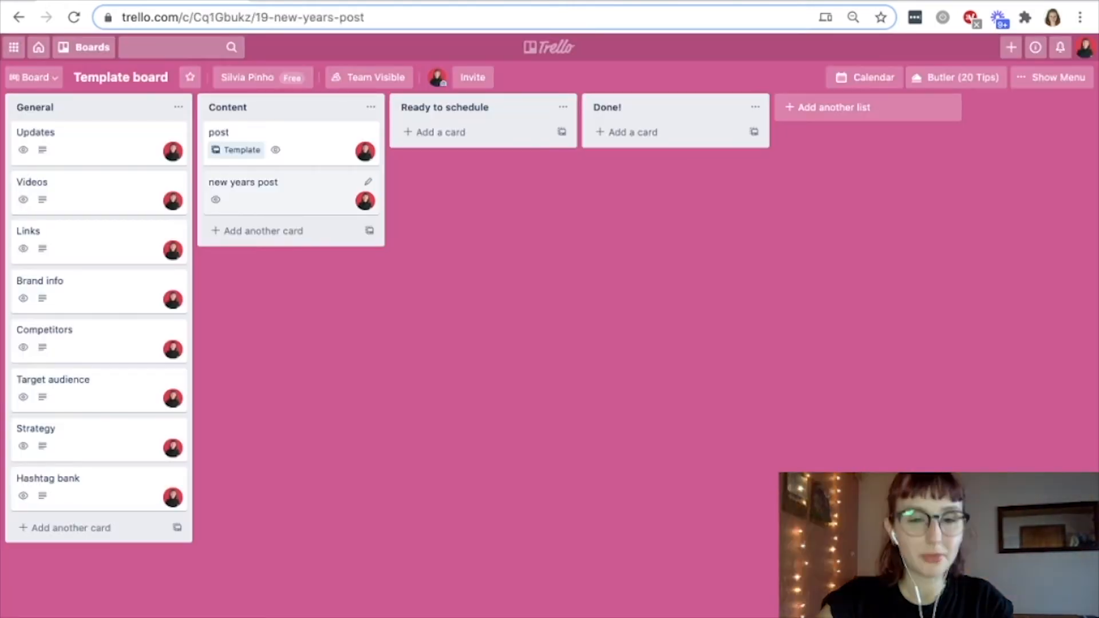
click(796, 82)
Step: Set the due date of the new years post card to 1/1/2021 at 12:00 PM
click(291, 192)
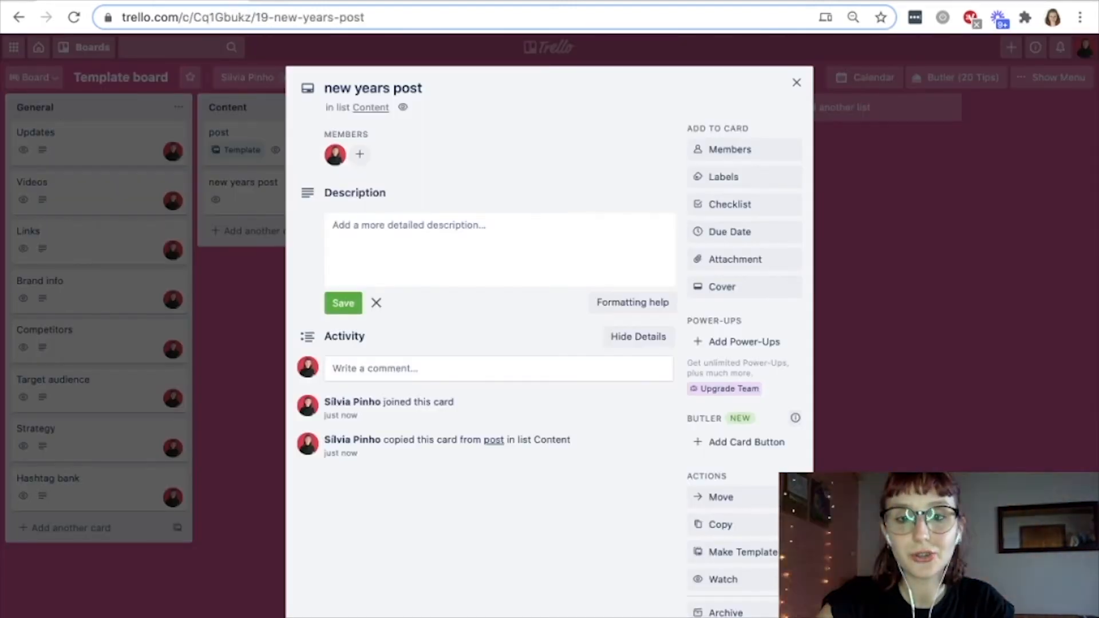
click(750, 231)
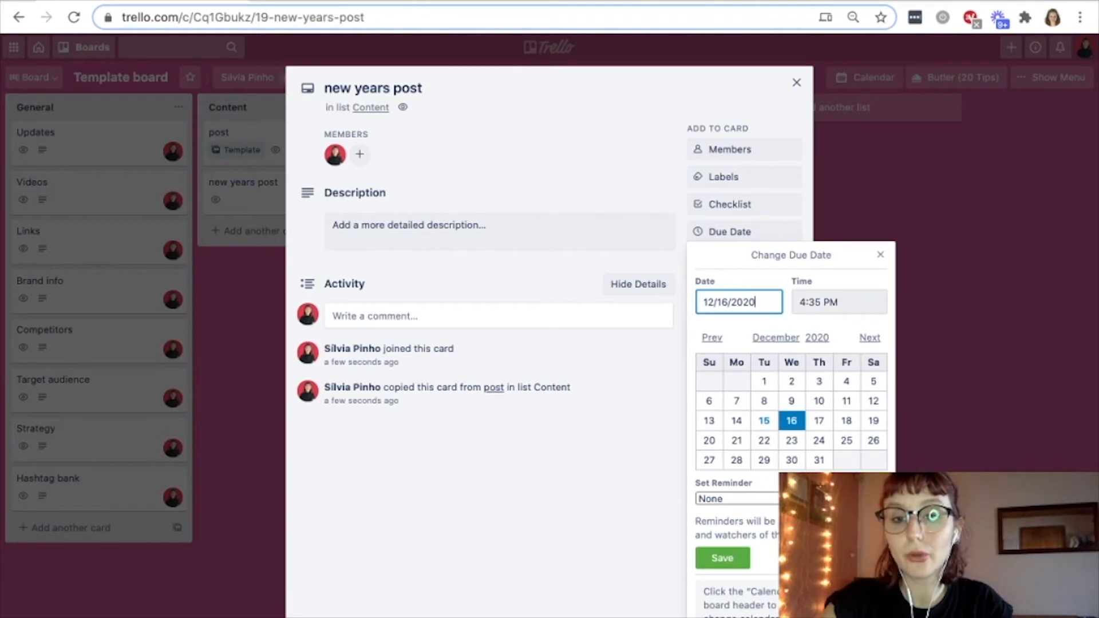
click(869, 337)
click(847, 362)
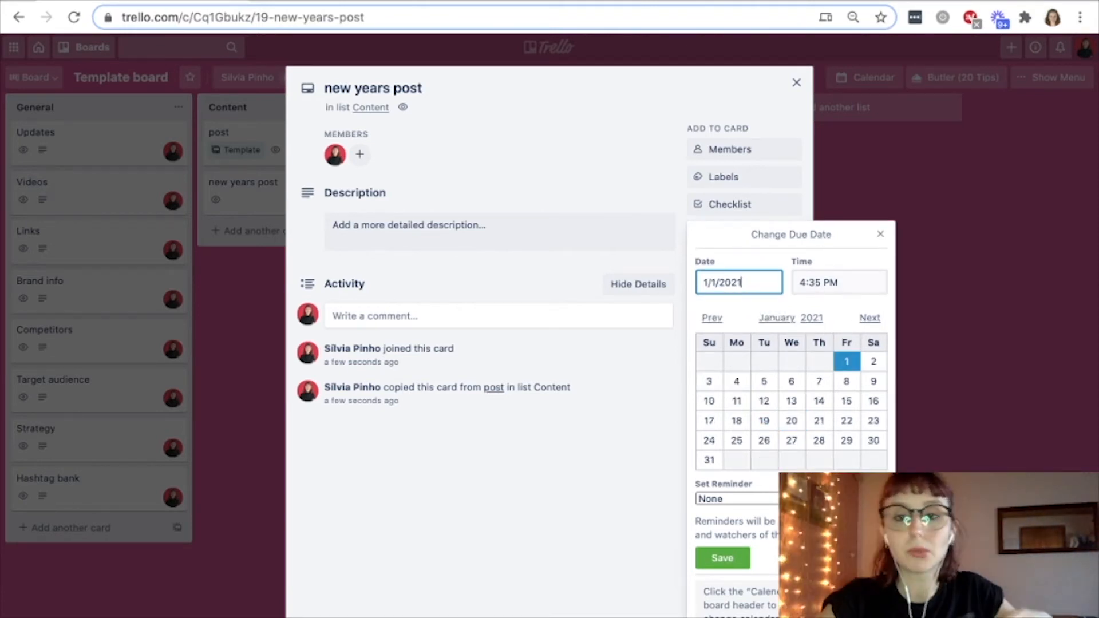
triple_click(803, 282)
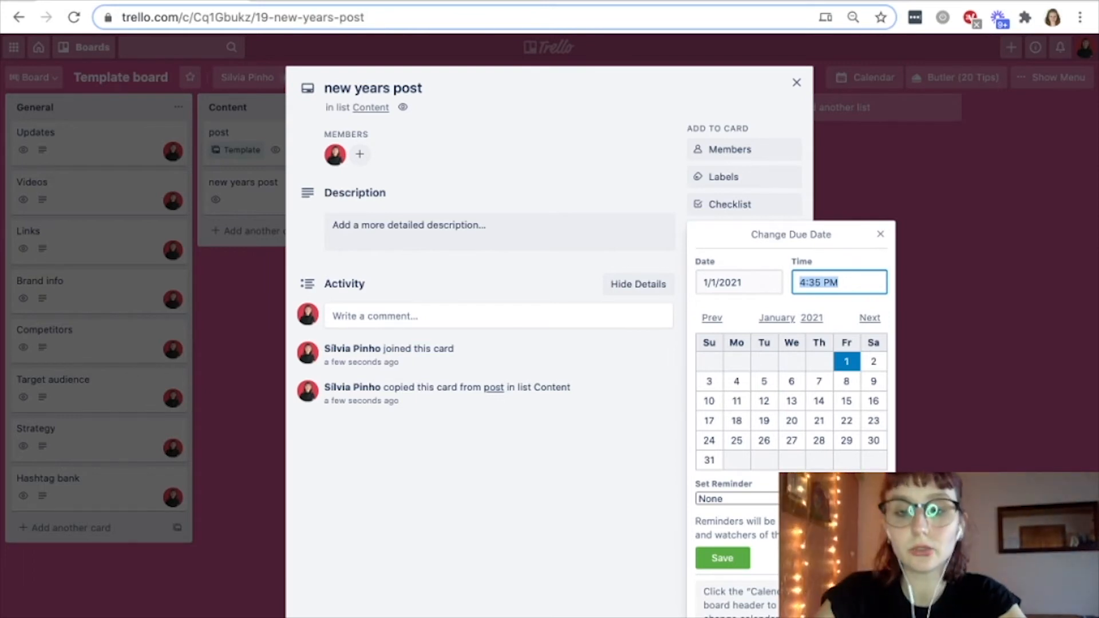
text(12:00PM)
key(Return)
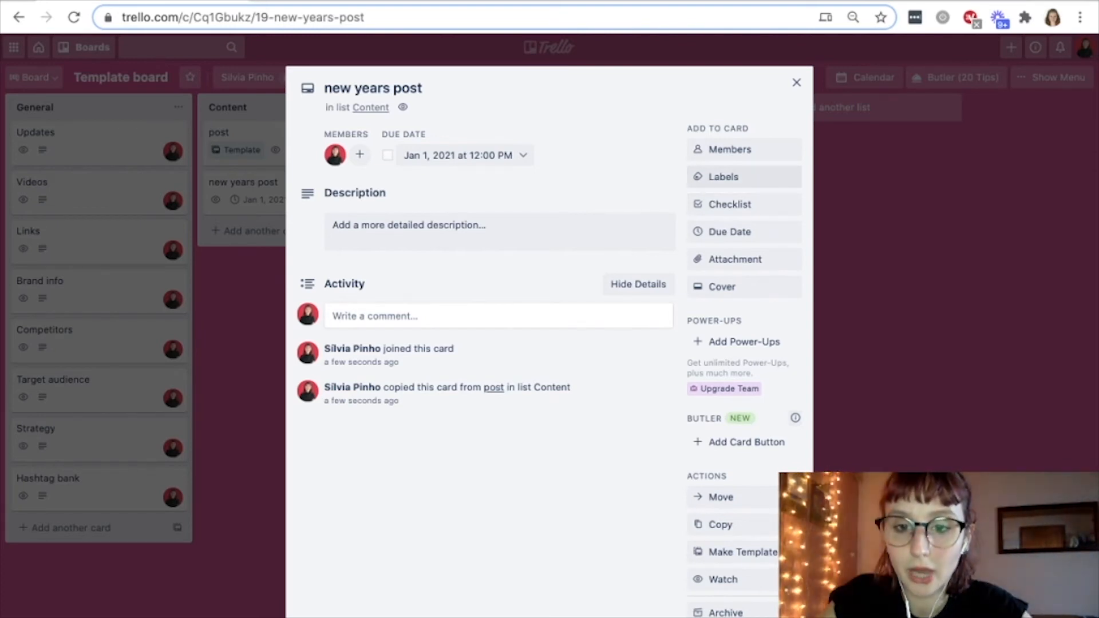
Step: Add the Facebook and Instagram labels to the new years post card and close it
click(738, 176)
click(744, 365)
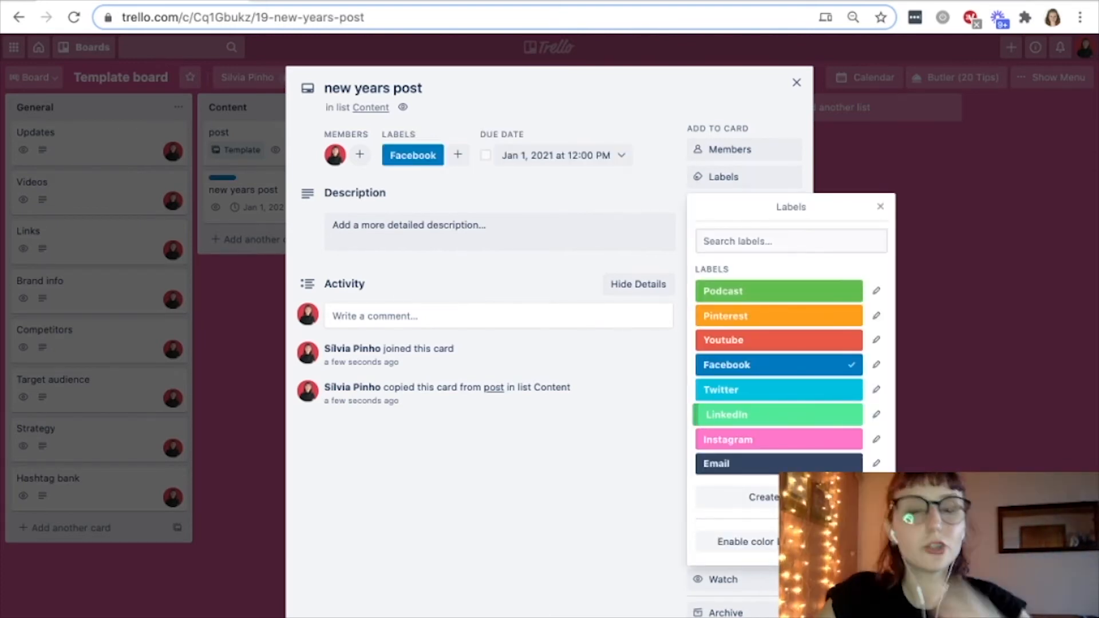
click(744, 440)
key(Escape)
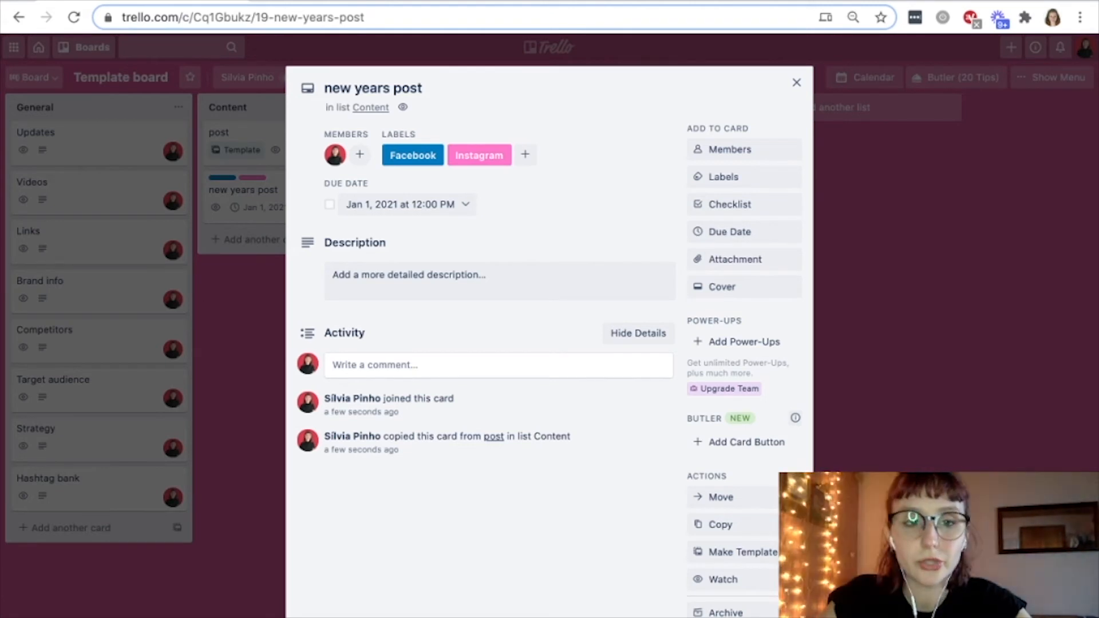
key(Escape)
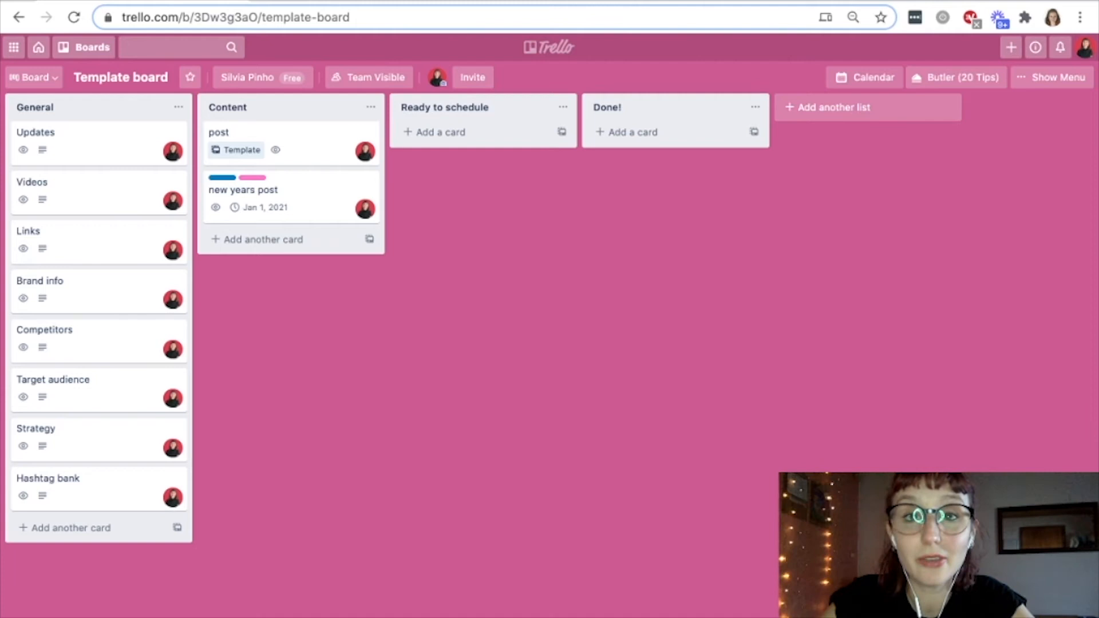
Step: View the board as a monthly calendar, check the new years post card on Jan 1, and return to the board
click(1052, 77)
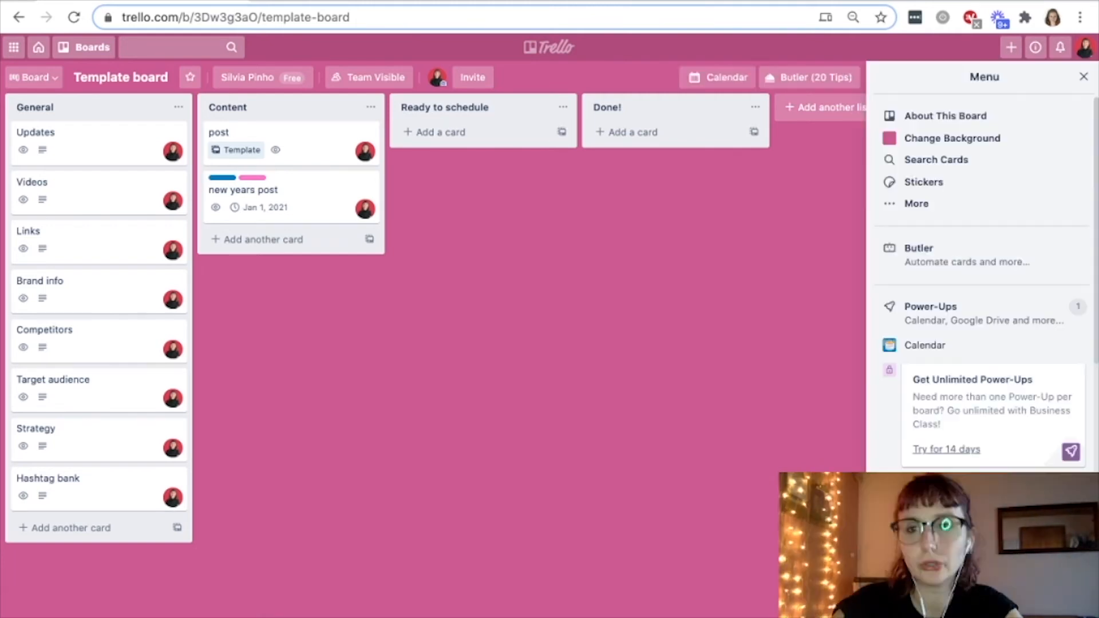
click(1084, 77)
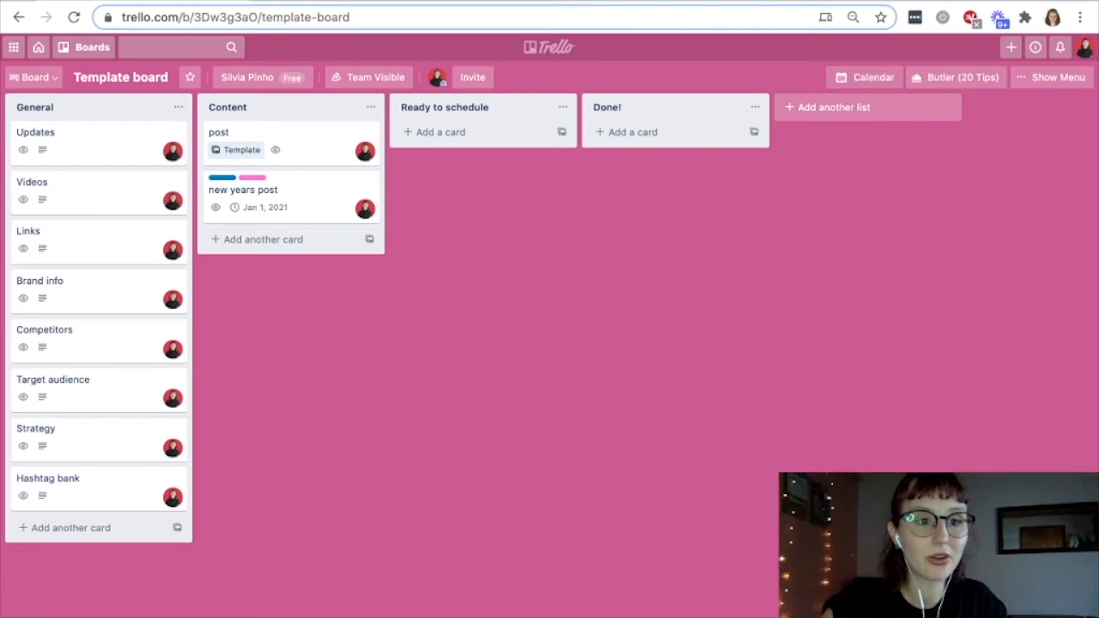
click(33, 77)
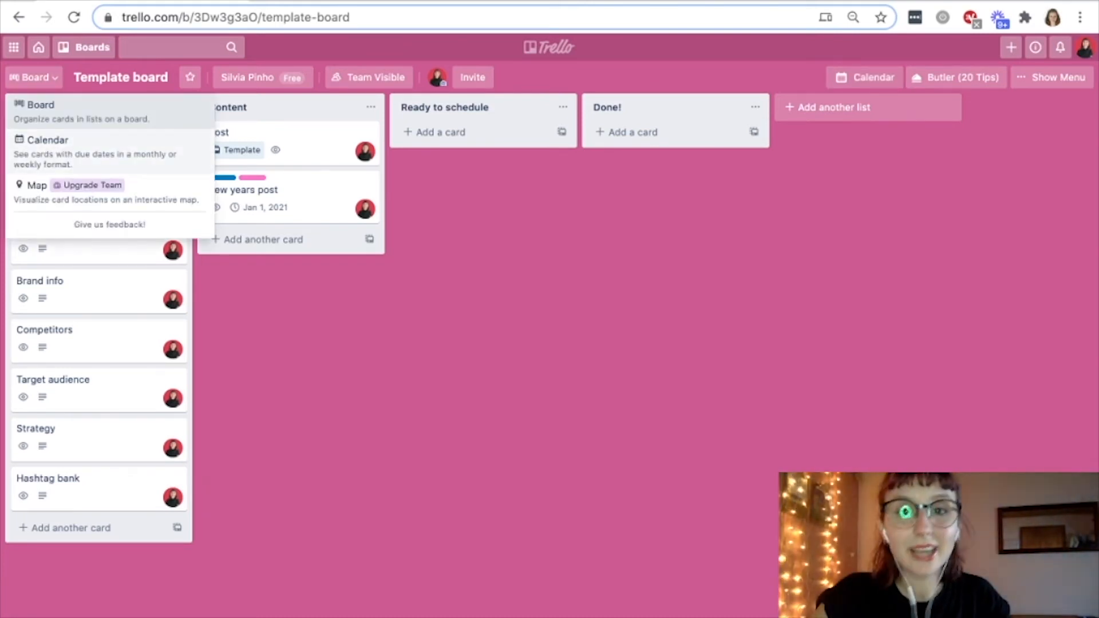
click(48, 146)
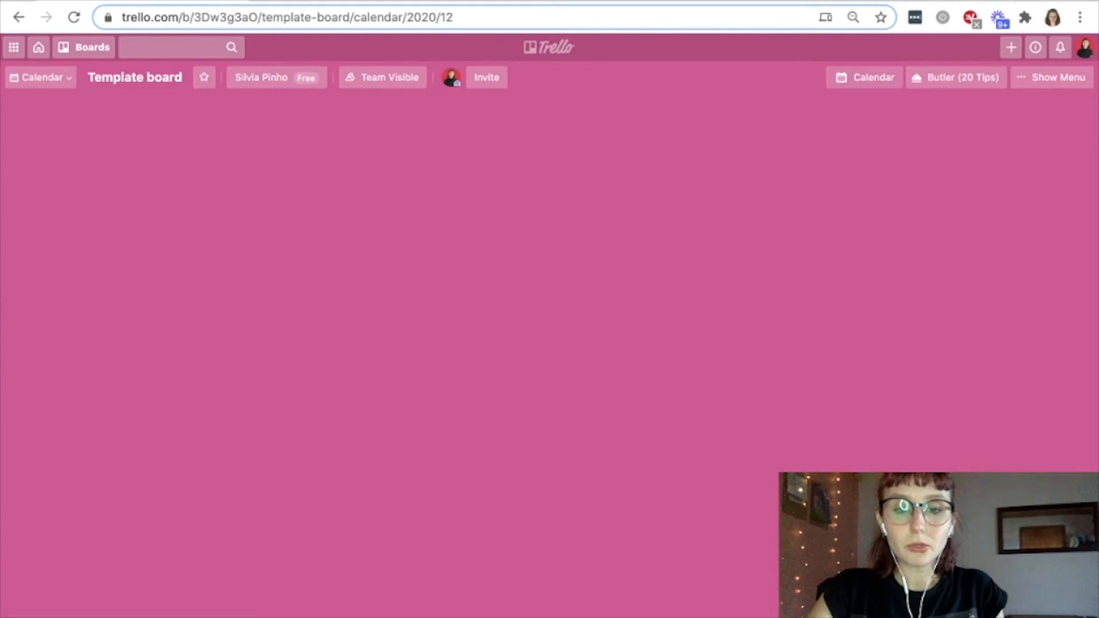
scroll(544, 326, down, 3)
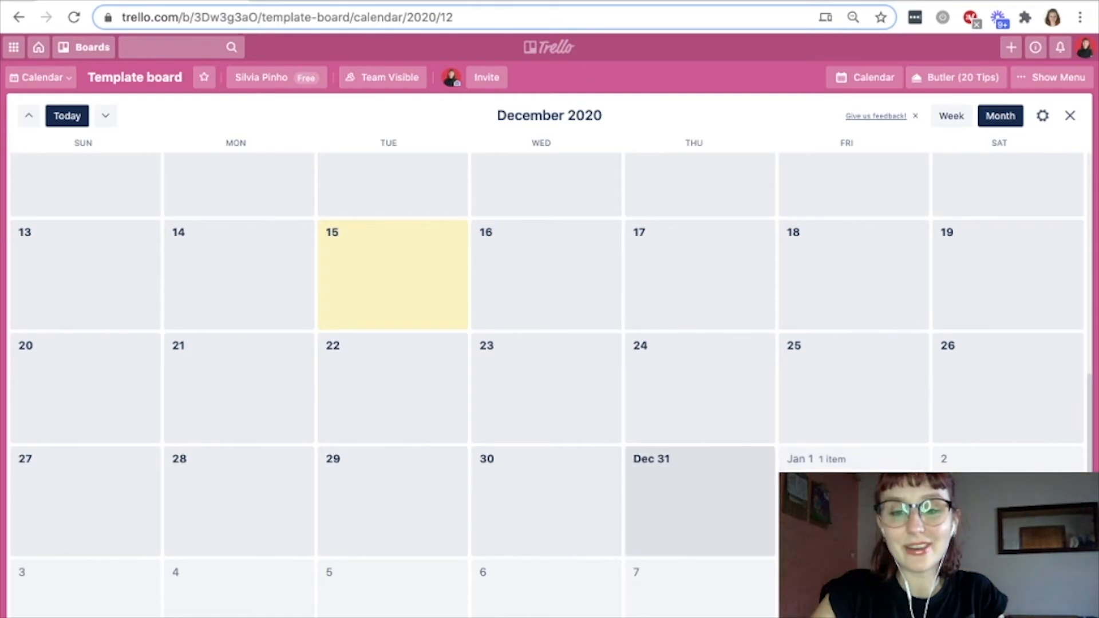
click(853, 487)
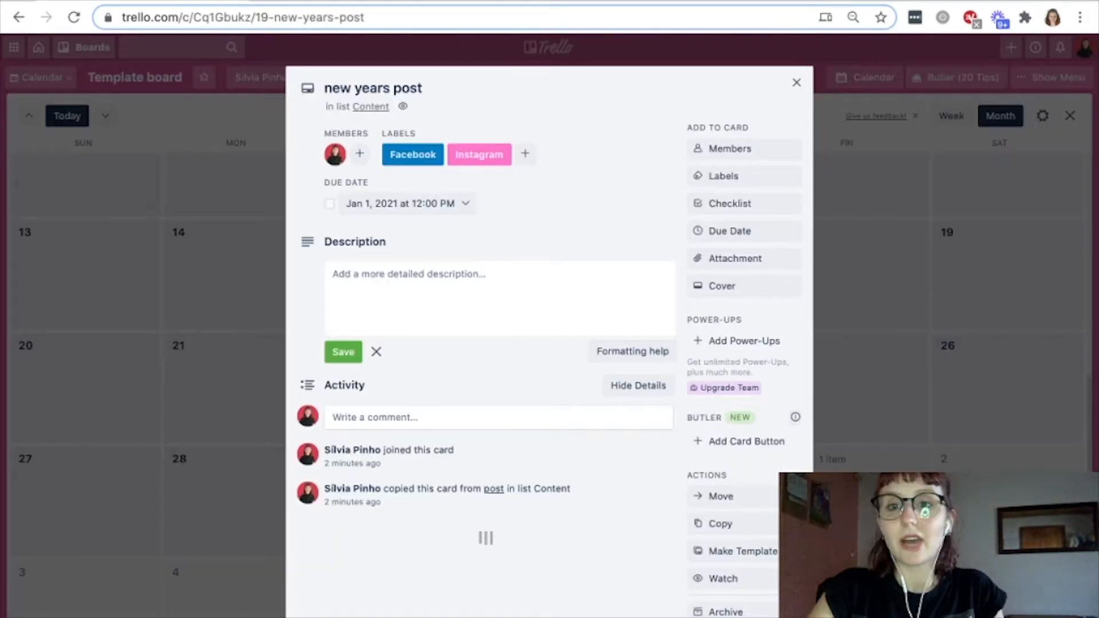
click(796, 82)
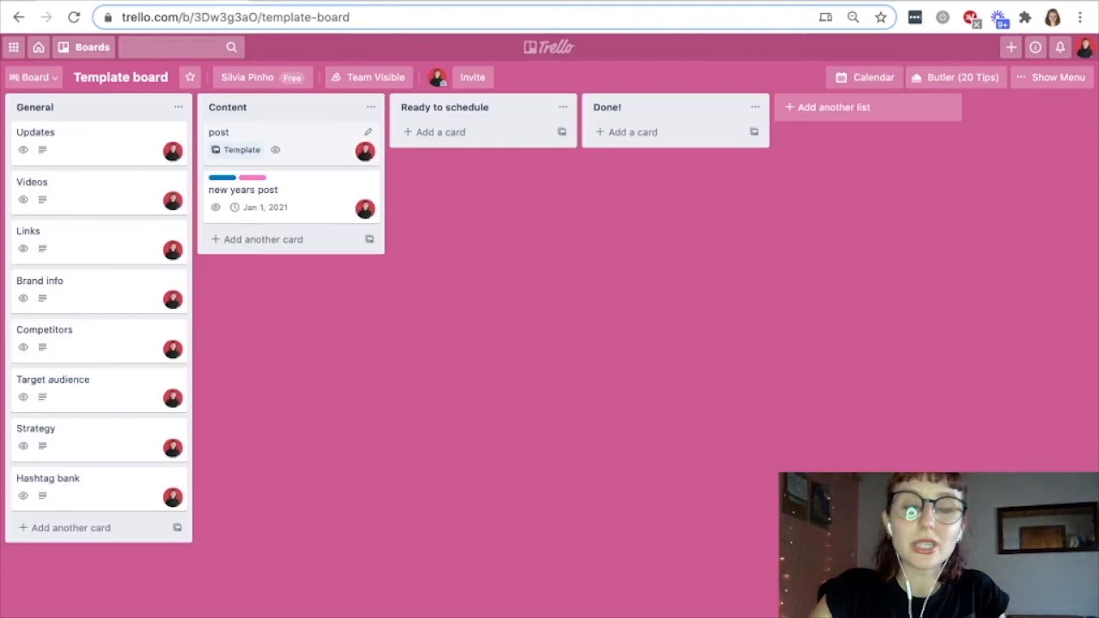
Step: Create a card named christmas post from the post template in the Content list, keeping its member
click(275, 137)
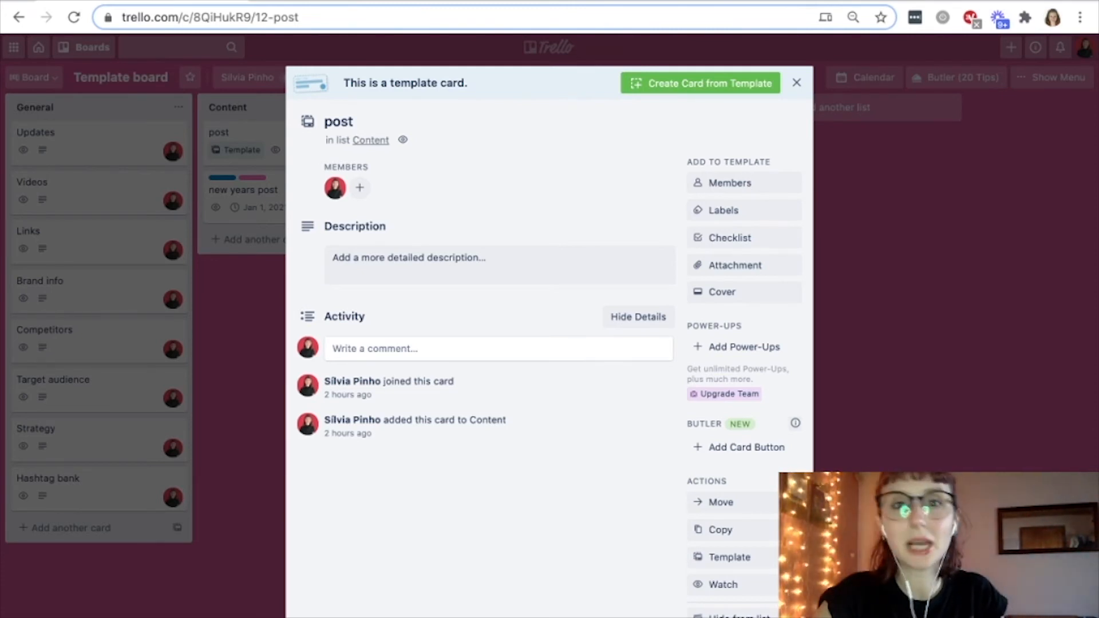
click(709, 84)
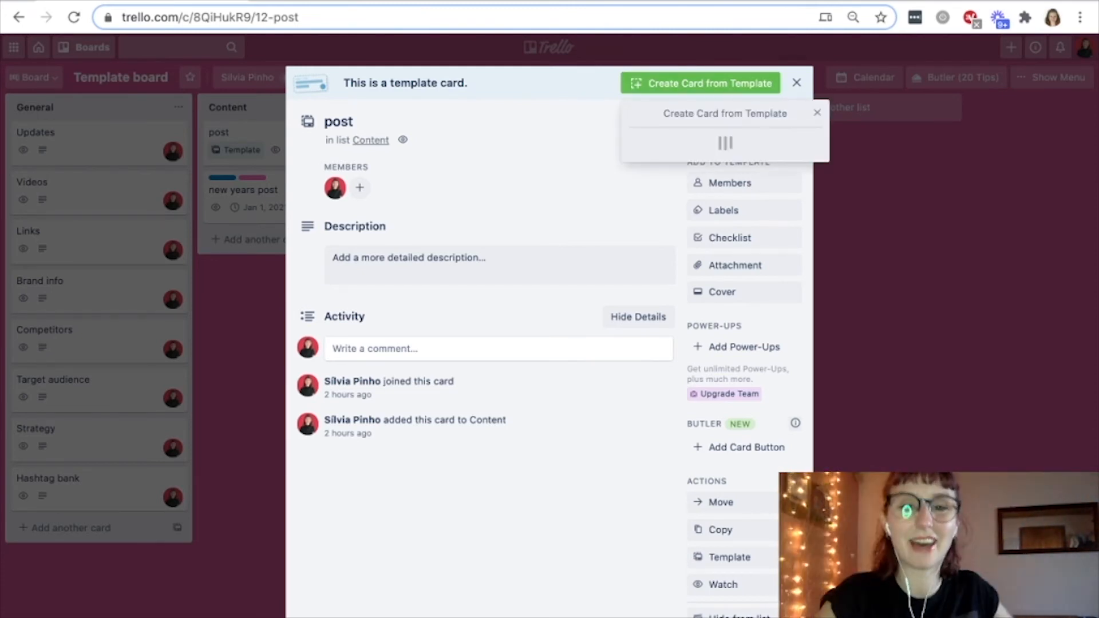
click(636, 148)
text(christmas post)
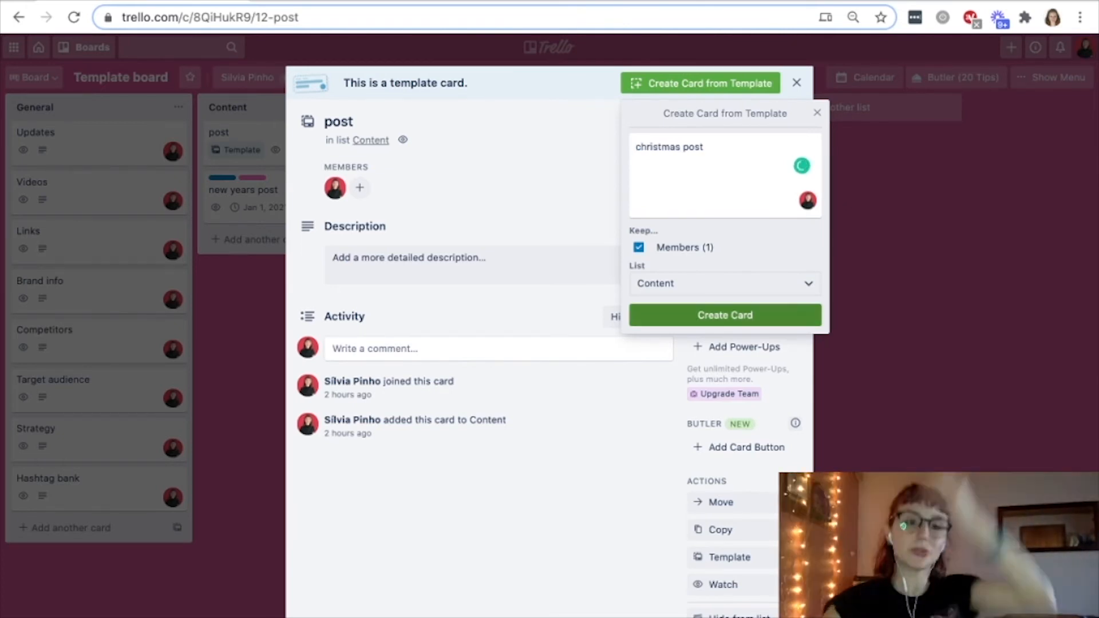
click(726, 316)
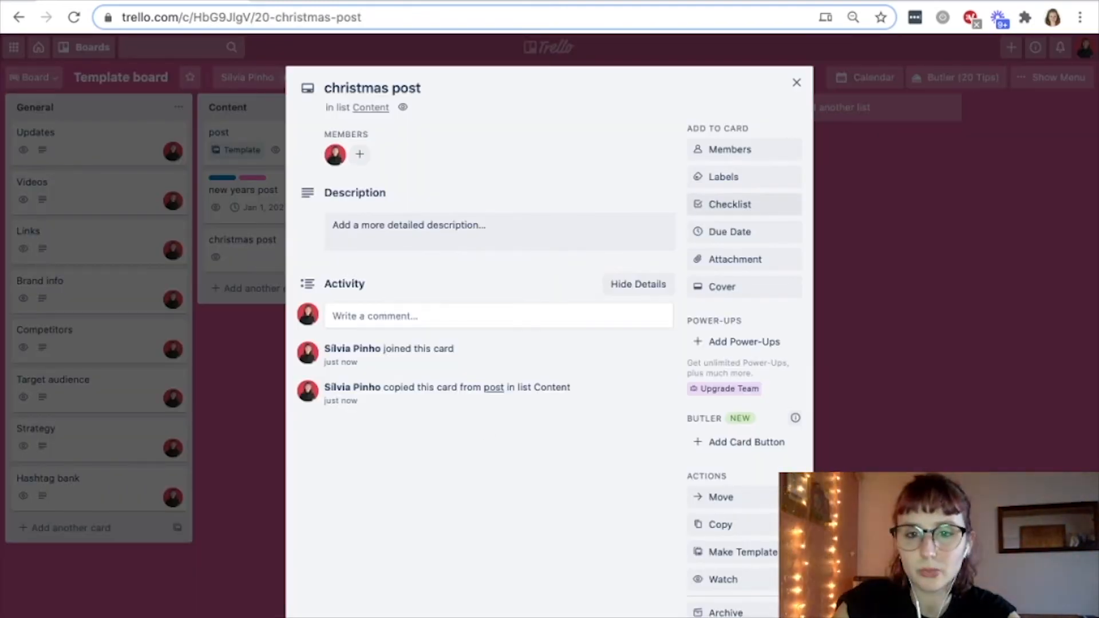
Step: Add the Youtube and Pinterest labels to the christmas post card
click(730, 205)
click(724, 177)
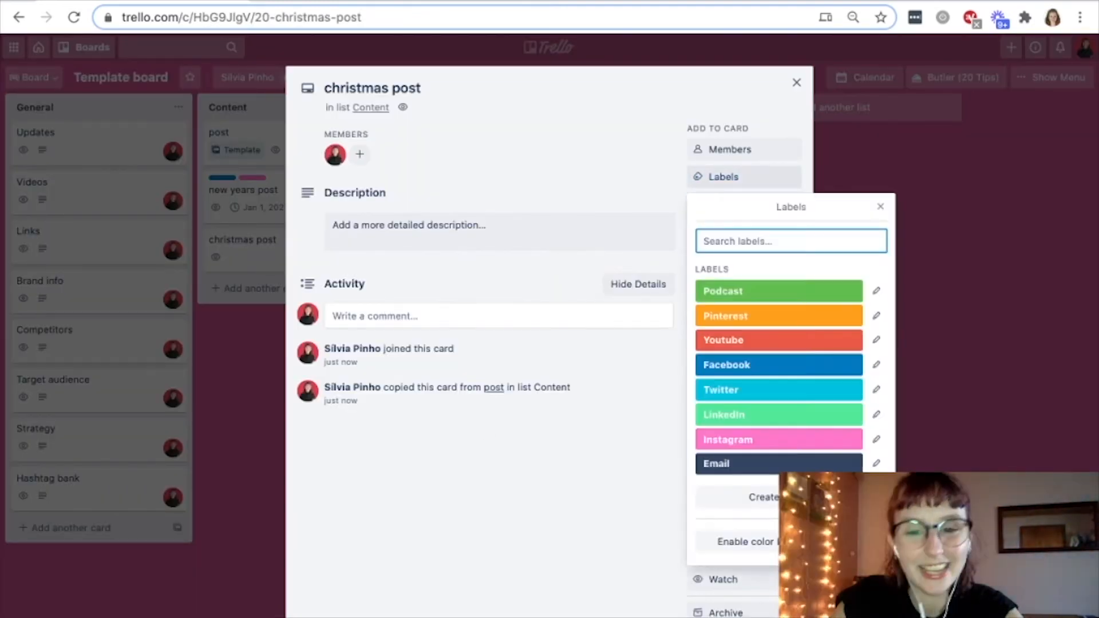
click(745, 340)
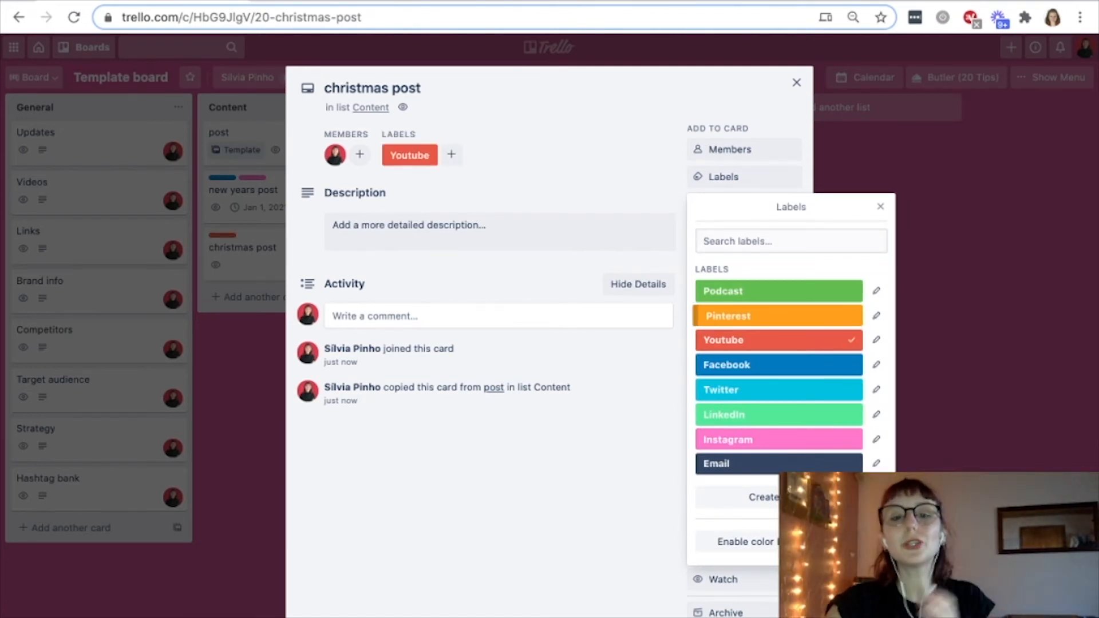
click(745, 316)
click(881, 206)
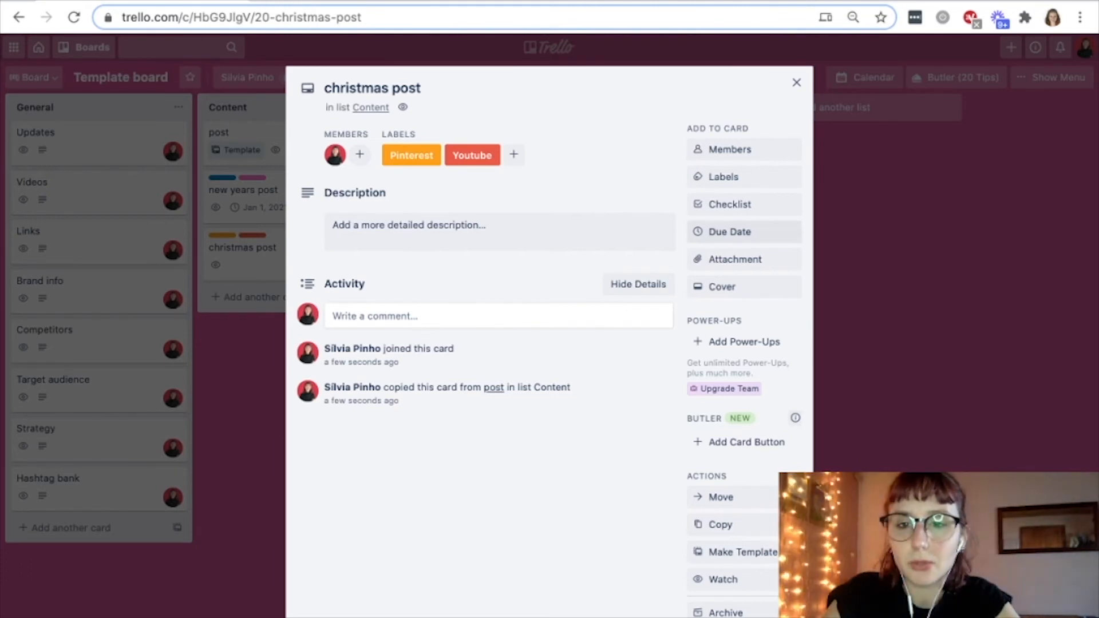
Step: Set the due date of the christmas post card to 12/25/2020 at 12:00 PM and close the card
click(730, 231)
click(712, 160)
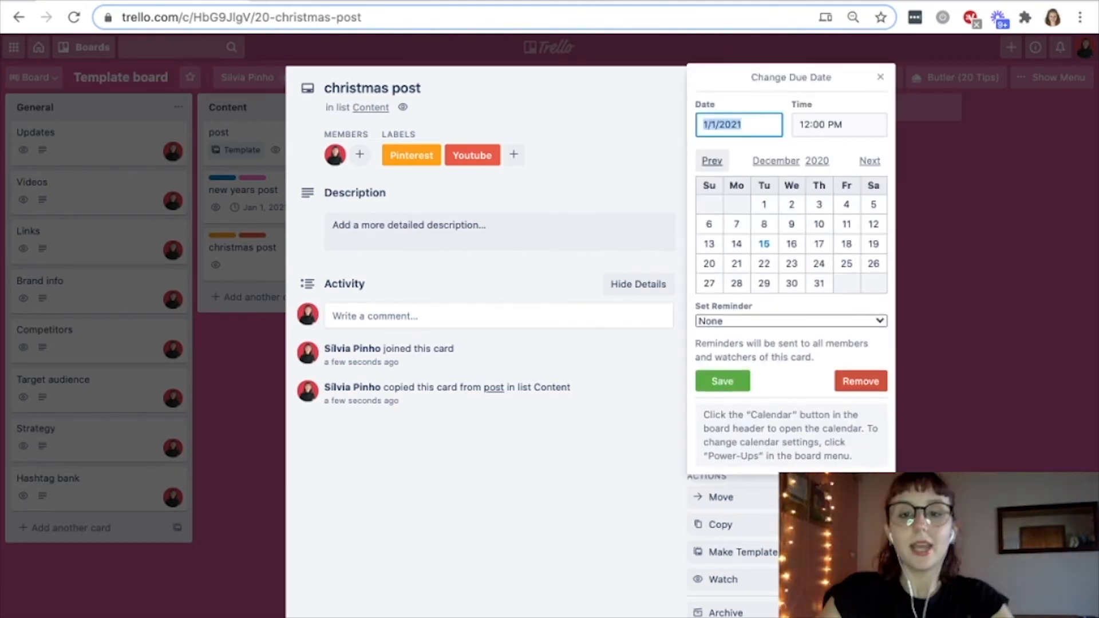
click(846, 264)
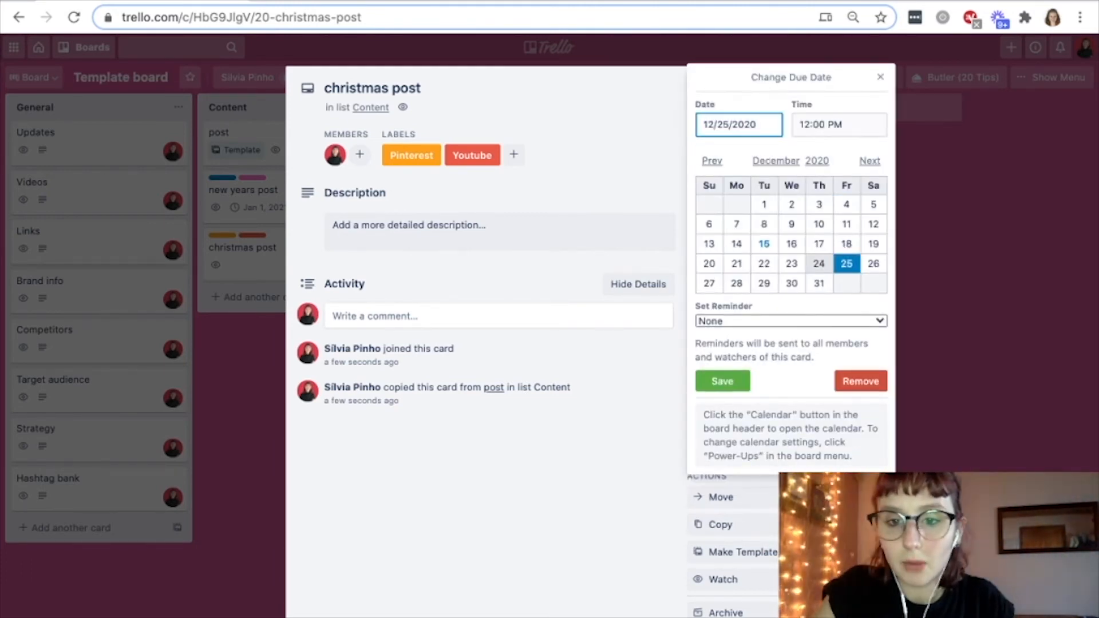
click(723, 381)
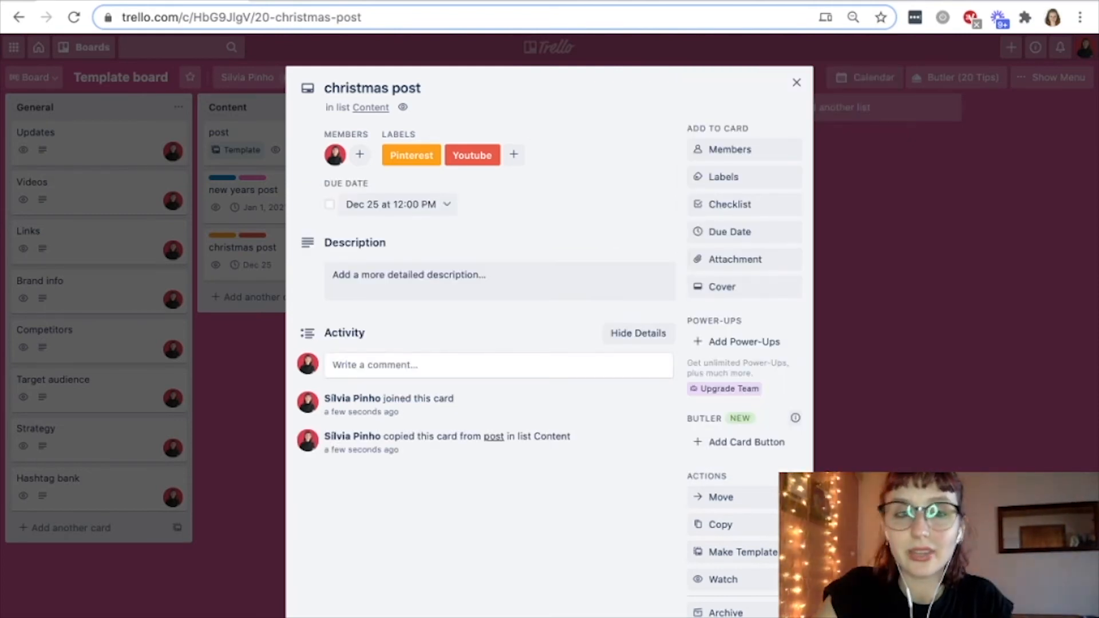
key(Escape)
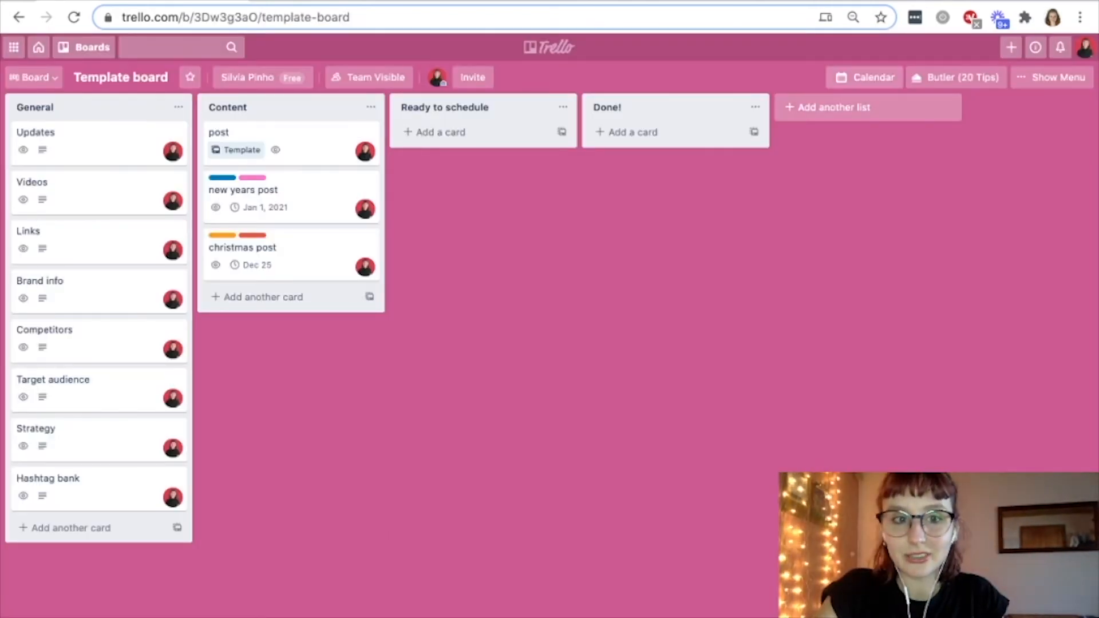
Step: View the board as a monthly calendar, check the christmas post card and its label names on December 25, and return to the board
click(864, 78)
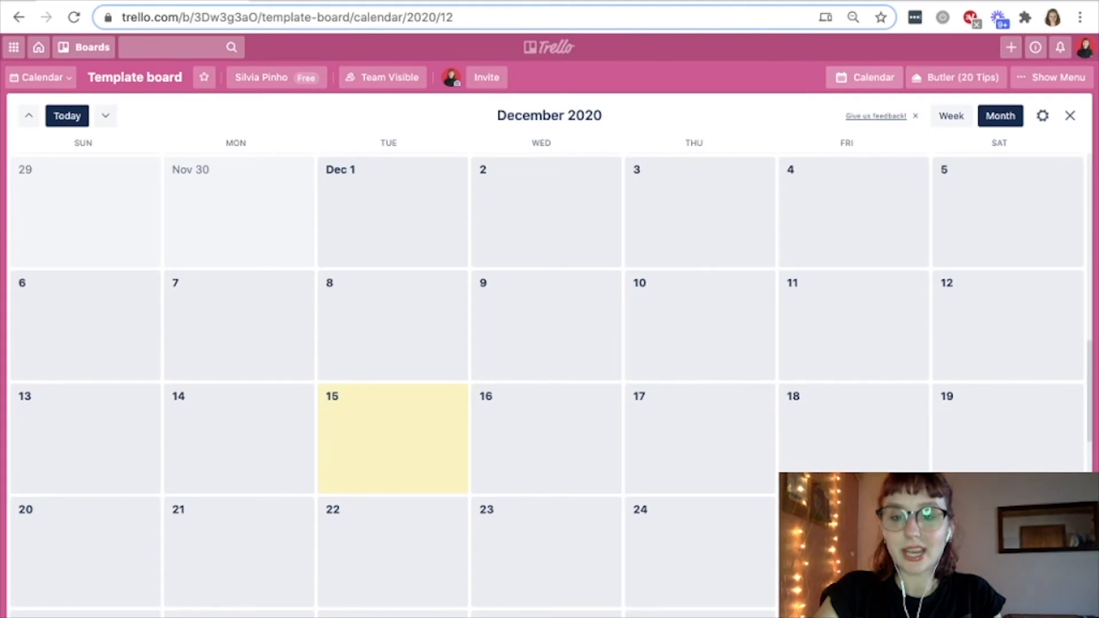
scroll(853, 423, down, 3)
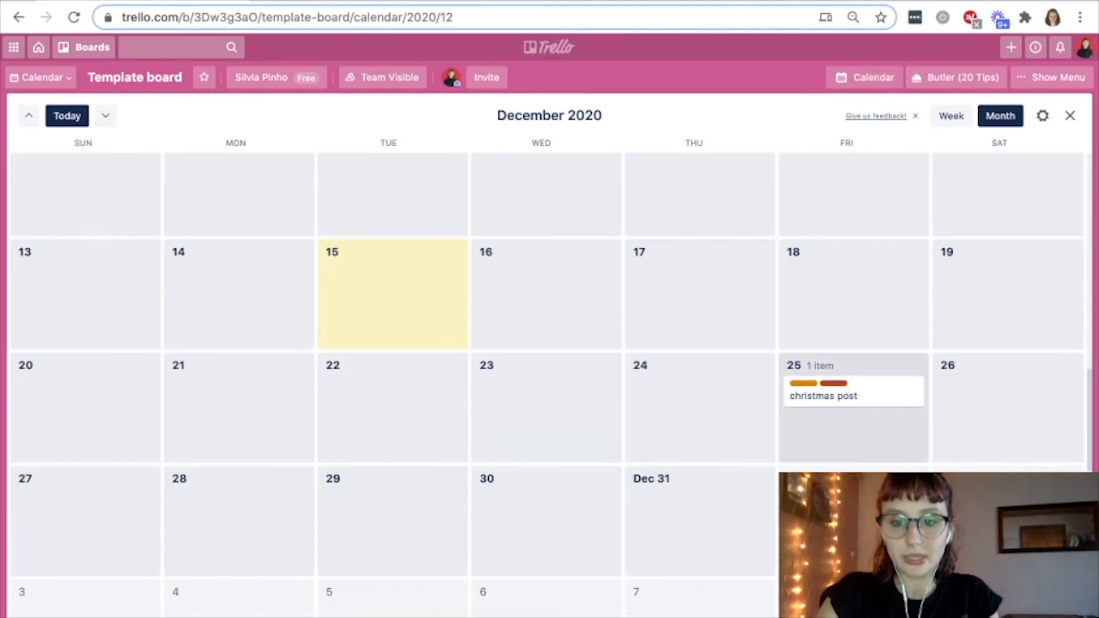
click(824, 384)
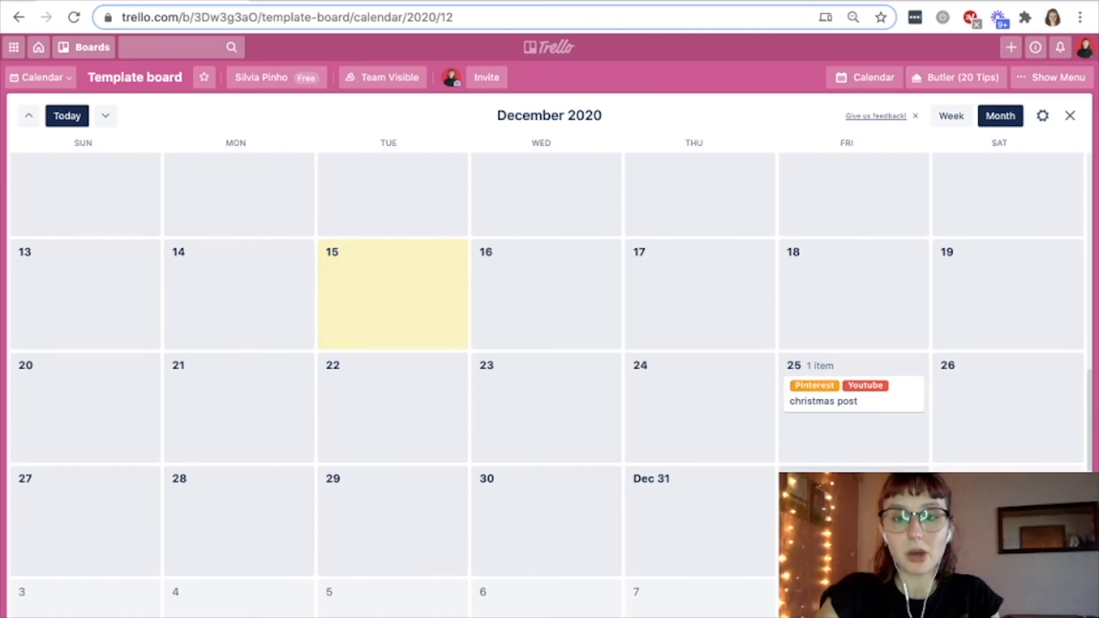
click(831, 385)
click(865, 78)
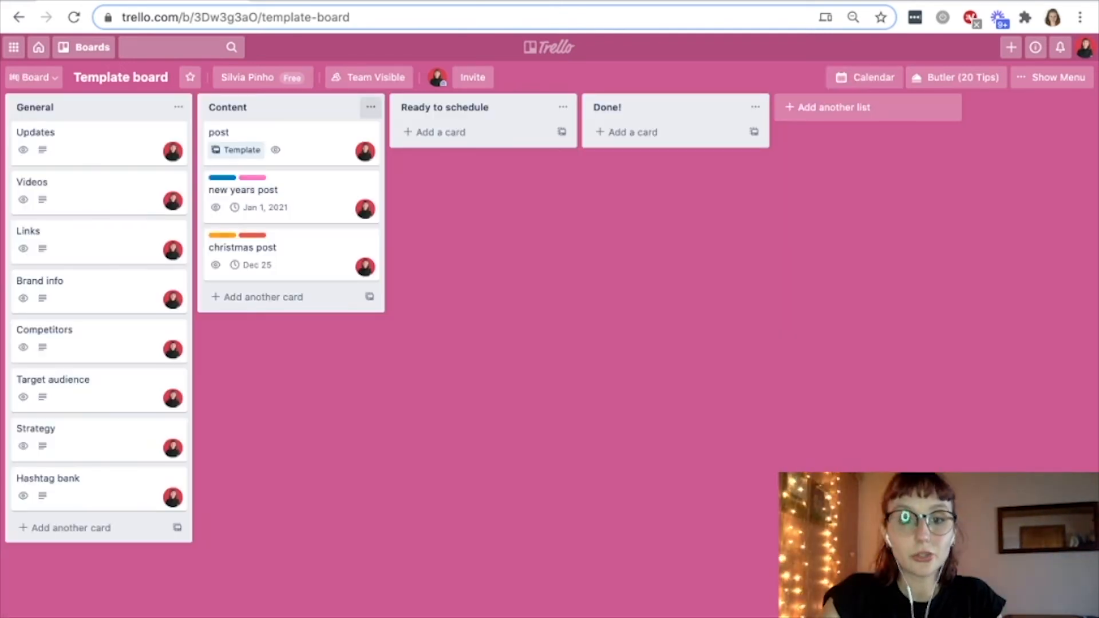
Step: Sort the Content list by due date
click(371, 107)
click(389, 265)
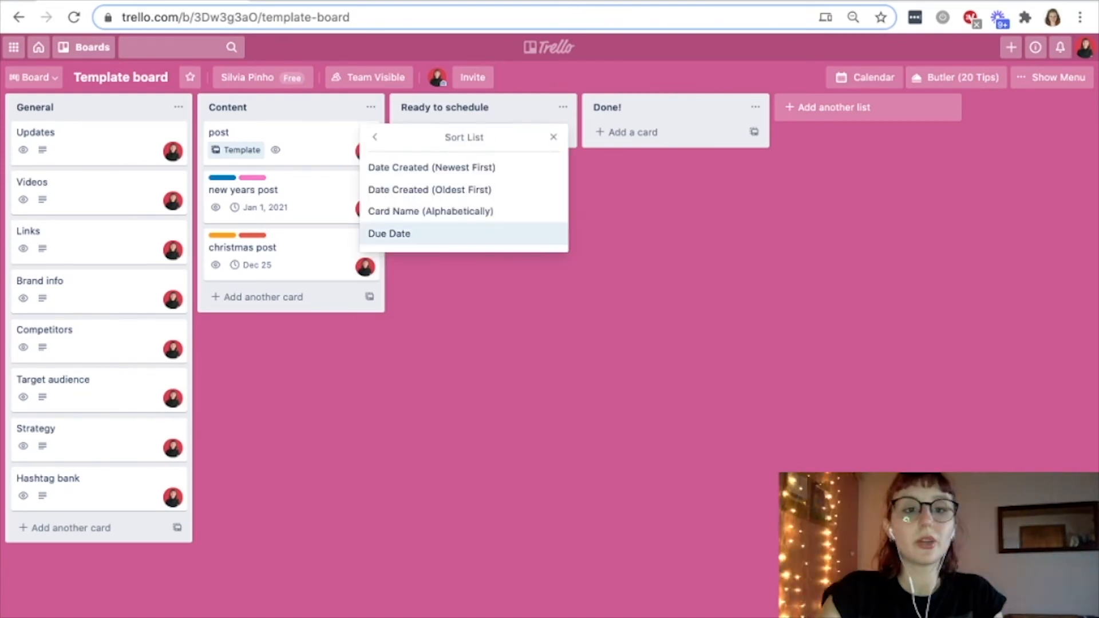
click(393, 233)
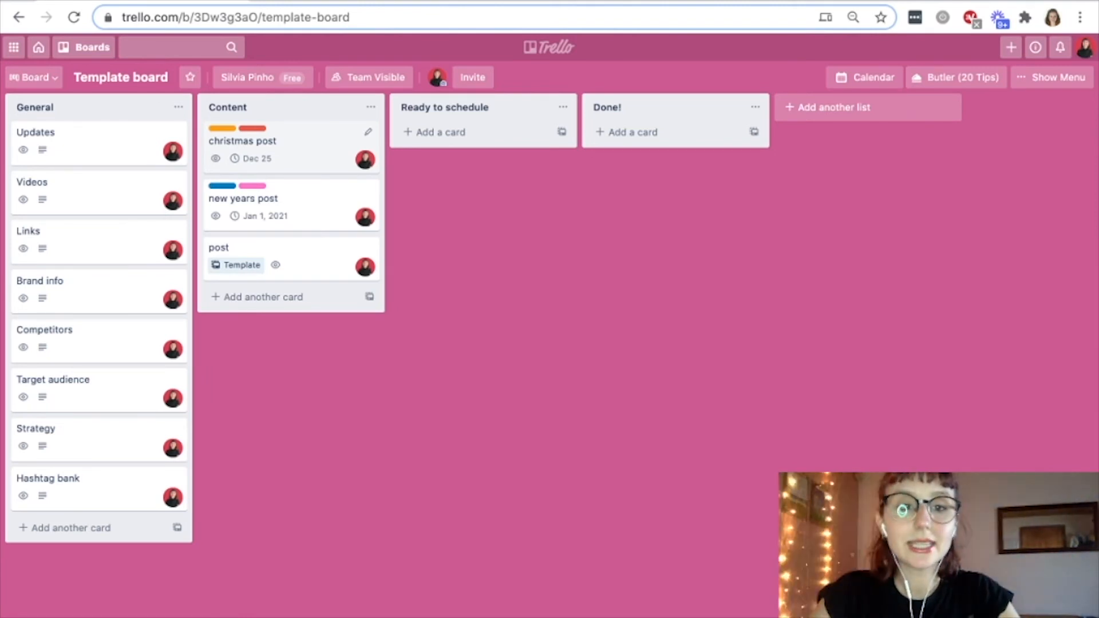
Step: Save the placeholder description "gilçadjgçjklçjgldksjglkjdgç" on the christmas post card and move the card to the Ready to schedule list
click(291, 147)
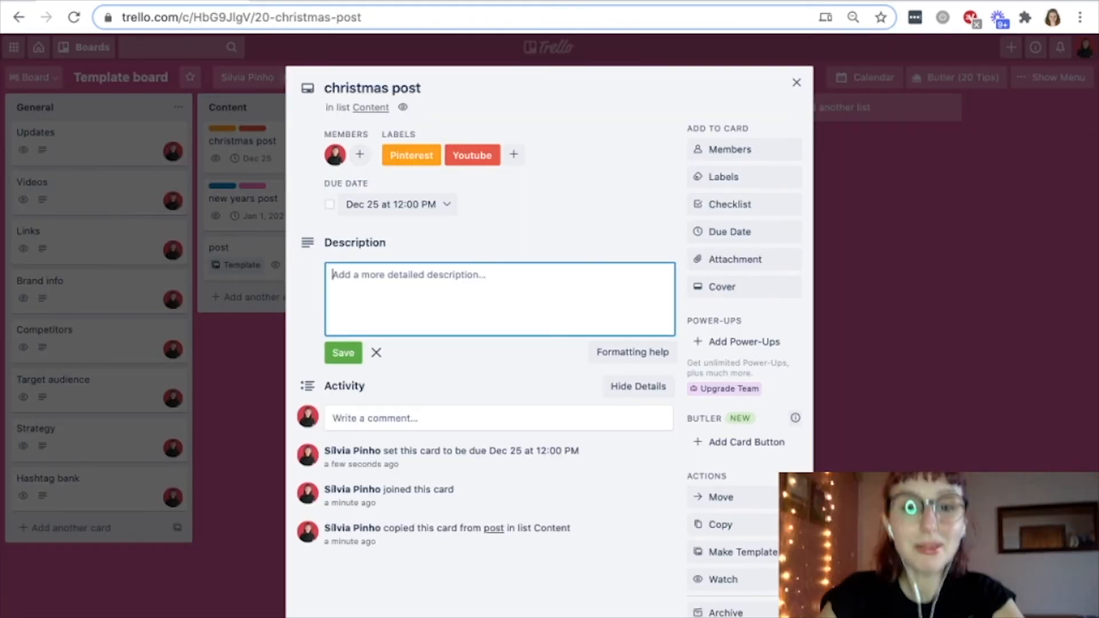
text(gilçadjgçjklçjgldksjglkjdgç)
key(ctrl+Return)
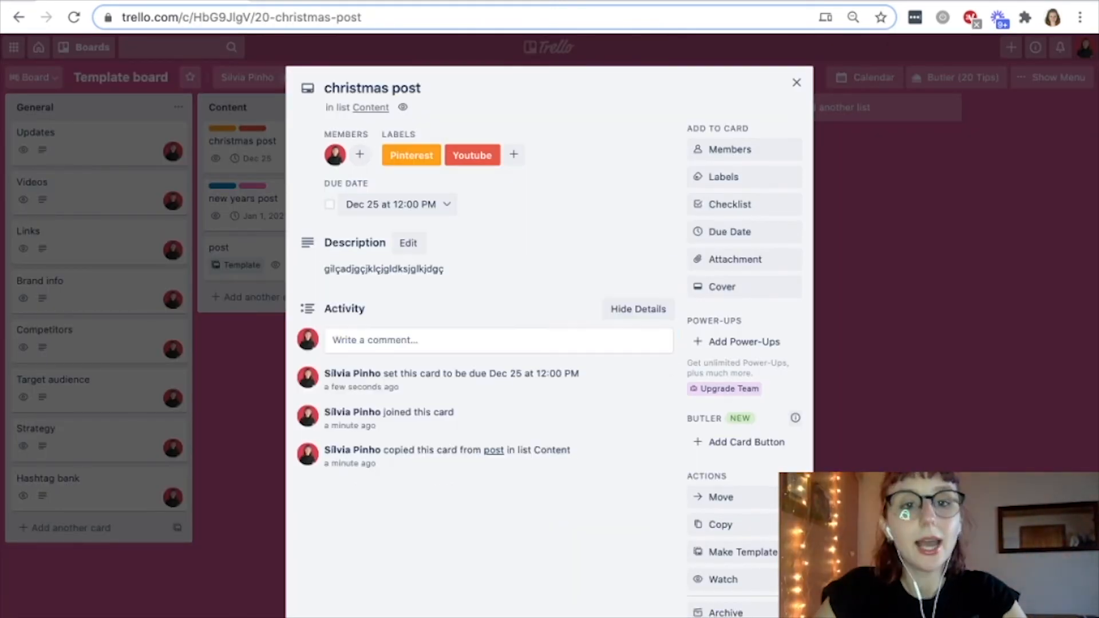
key(Escape)
drag(291, 147, 484, 148)
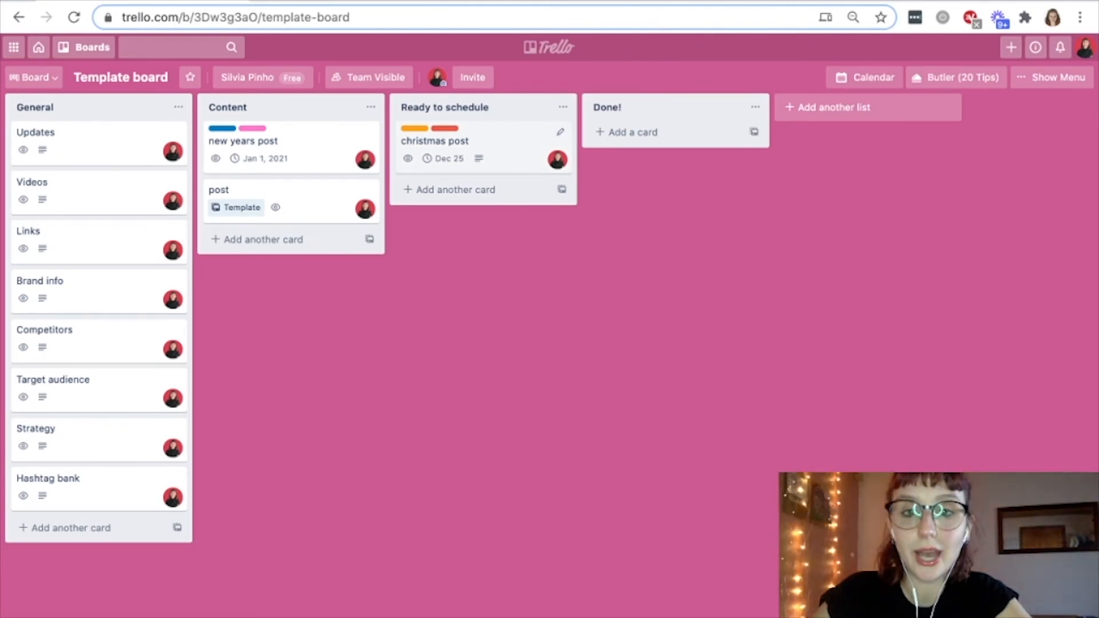
Step: Check the member options of the christmas post card, close it, and move the new years post card below it in Ready to schedule
click(436, 141)
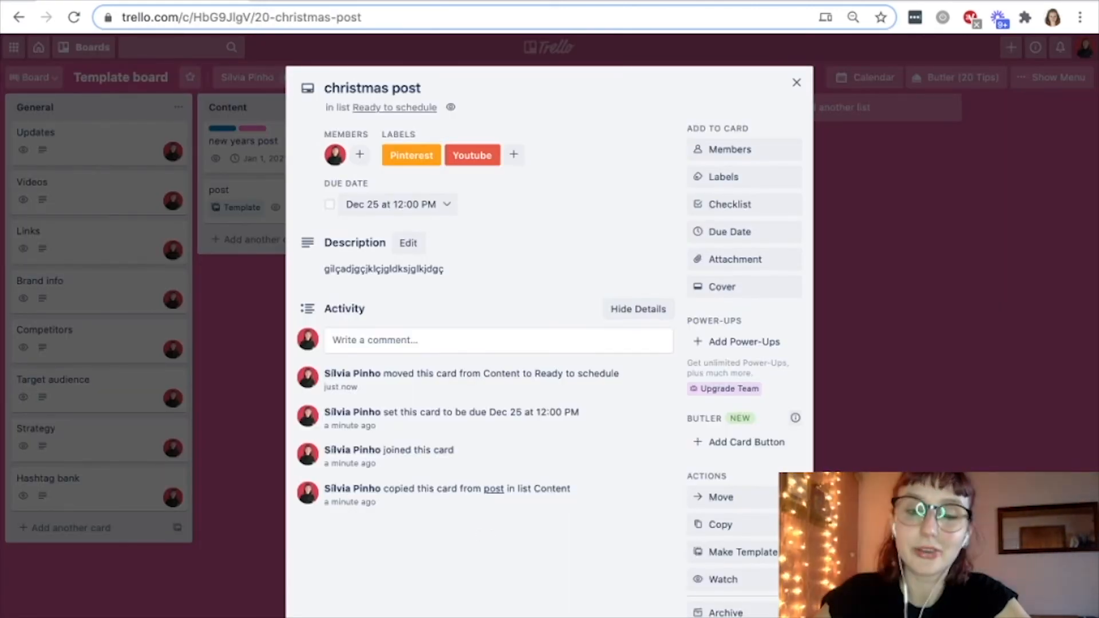
click(744, 150)
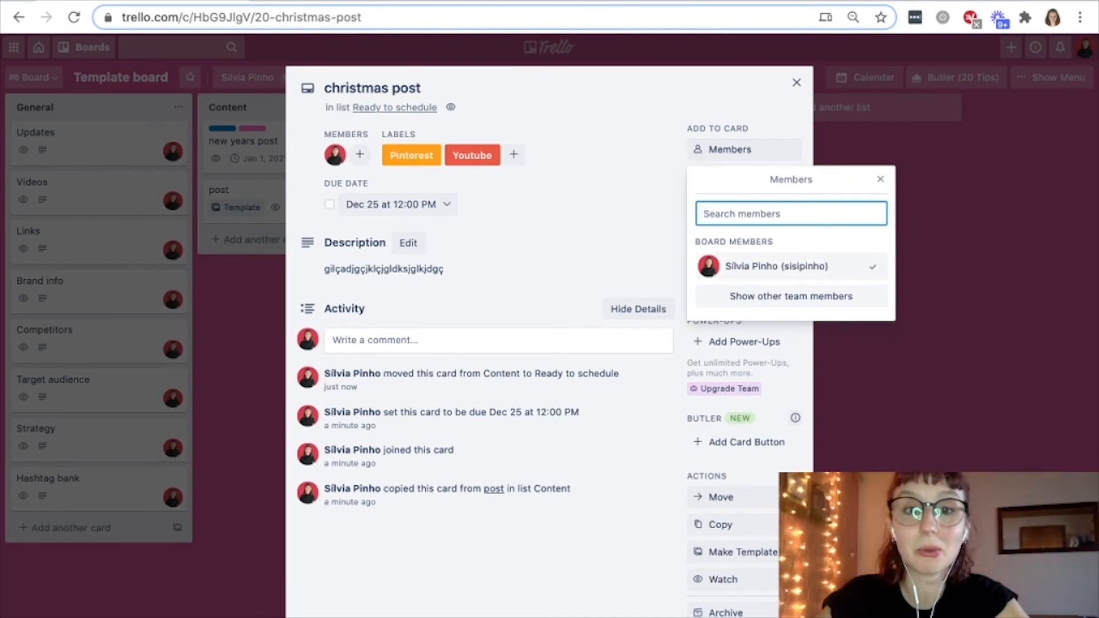
click(880, 179)
key(Escape)
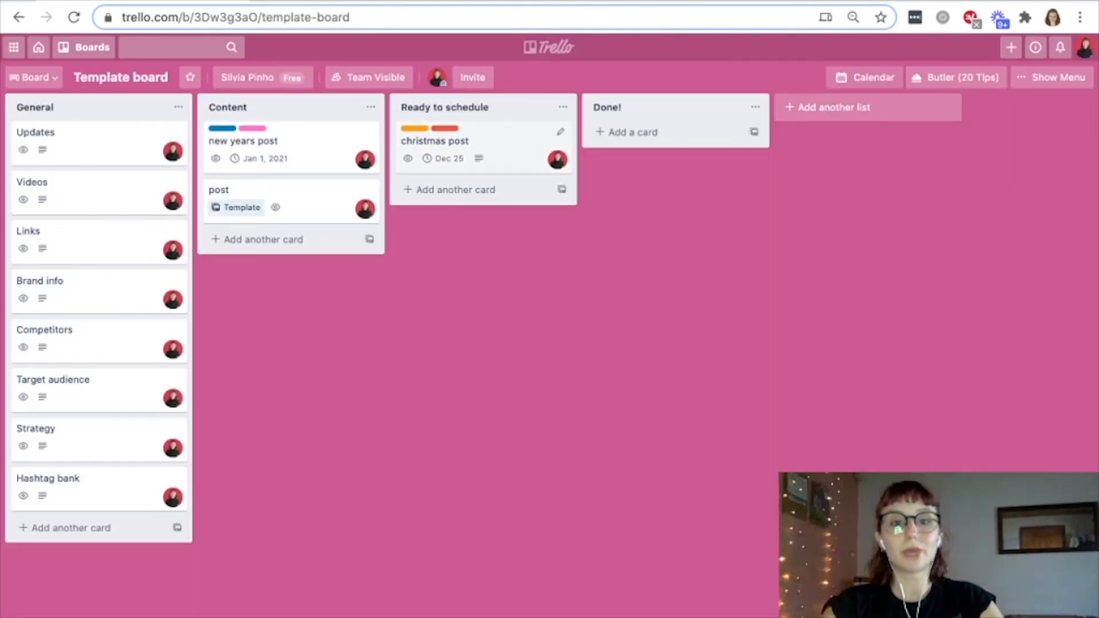
drag(286, 143, 479, 203)
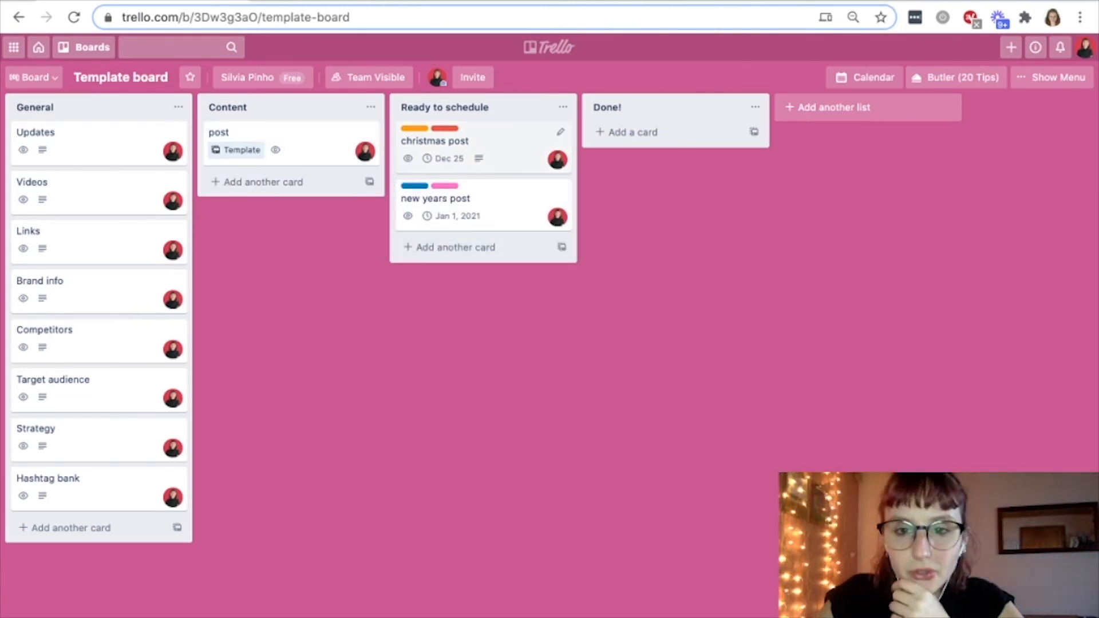
Step: Attach logo.ai and icon_black.png to the christmas post card and delete the logo.ai attachment
click(481, 143)
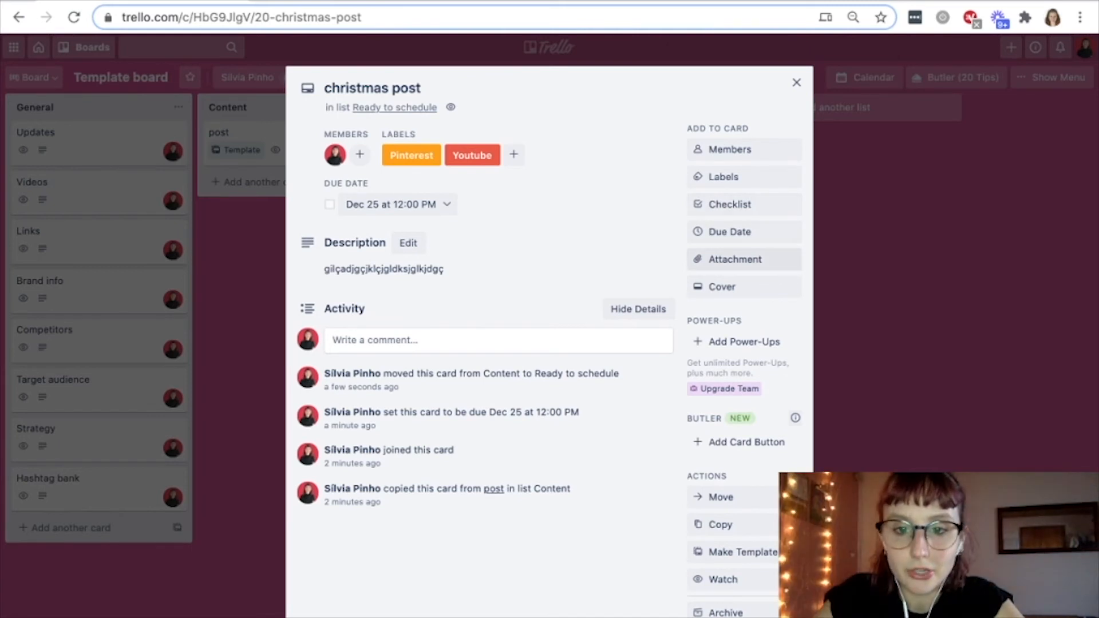
click(736, 260)
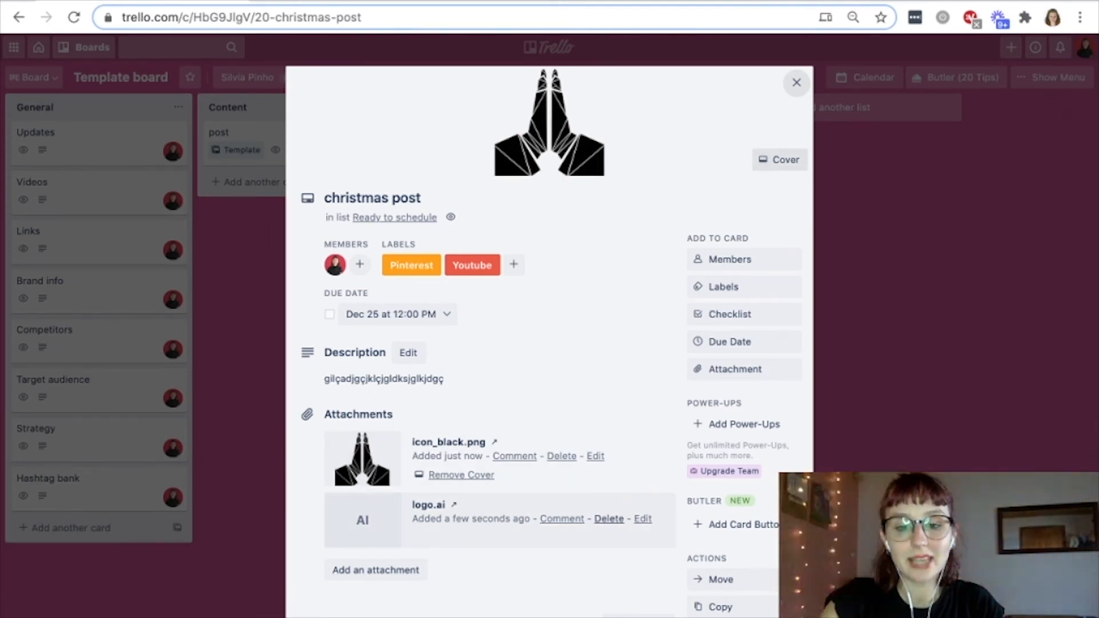
click(608, 519)
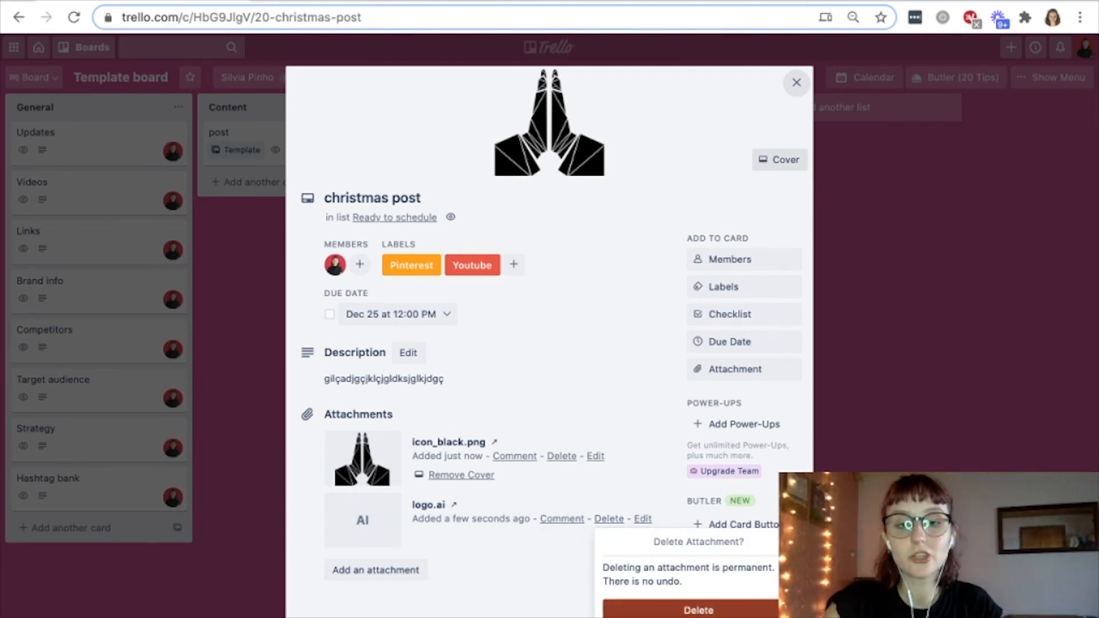
click(699, 610)
Step: Preview the cover image icon_black.png at full size and close the christmas post card
click(550, 124)
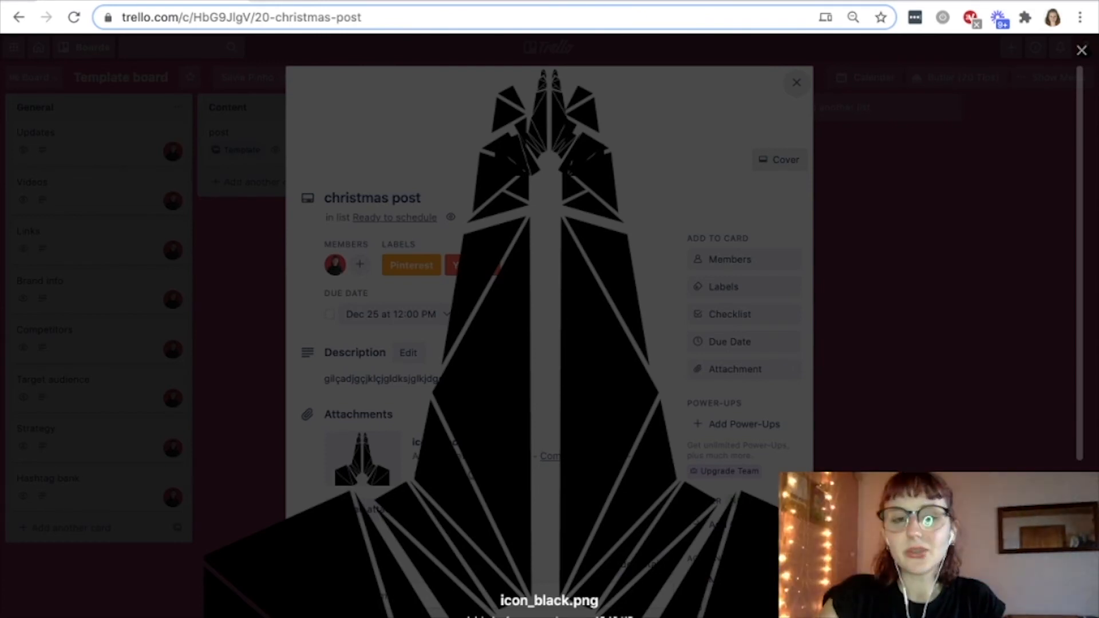
click(1081, 50)
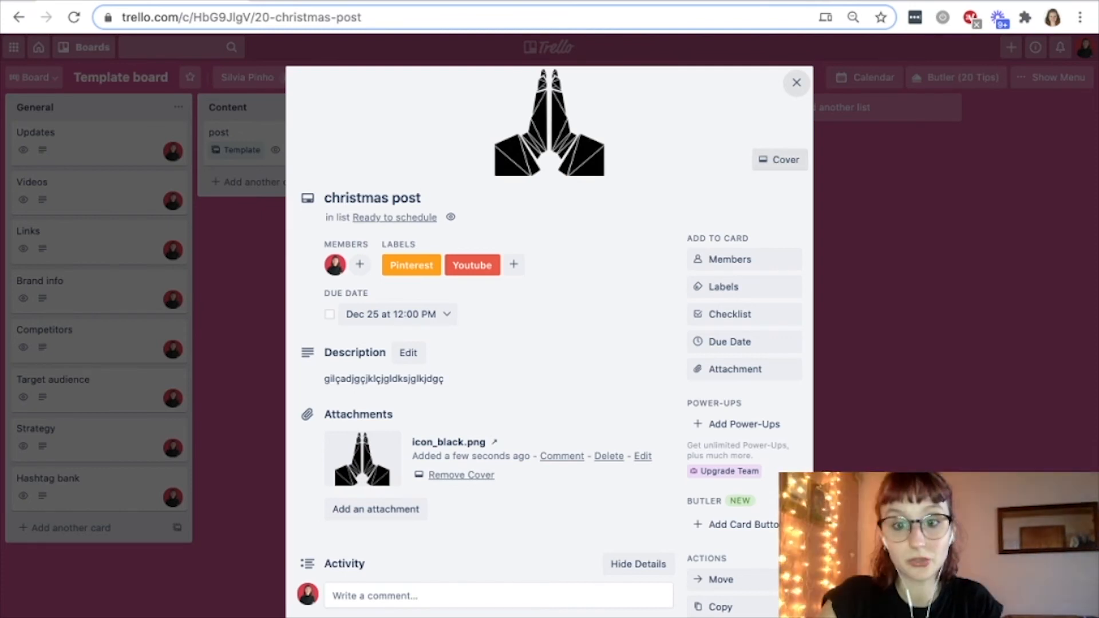
key(Escape)
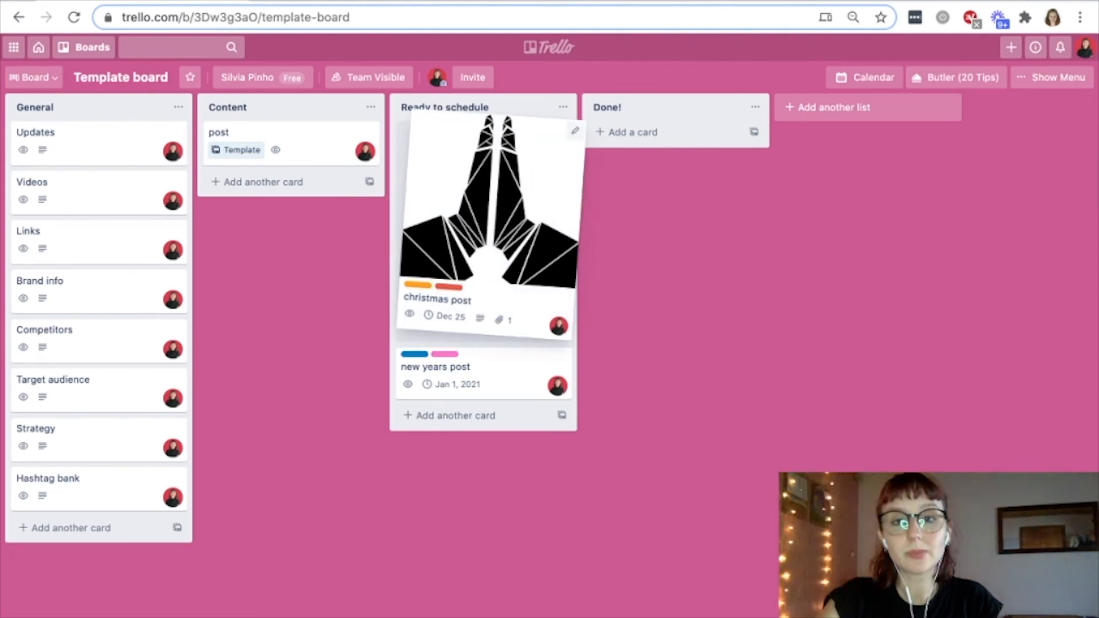
Step: Move the christmas post and new years post cards from Ready to schedule to the Done! list
drag(498, 229, 636, 157)
drag(487, 146, 681, 332)
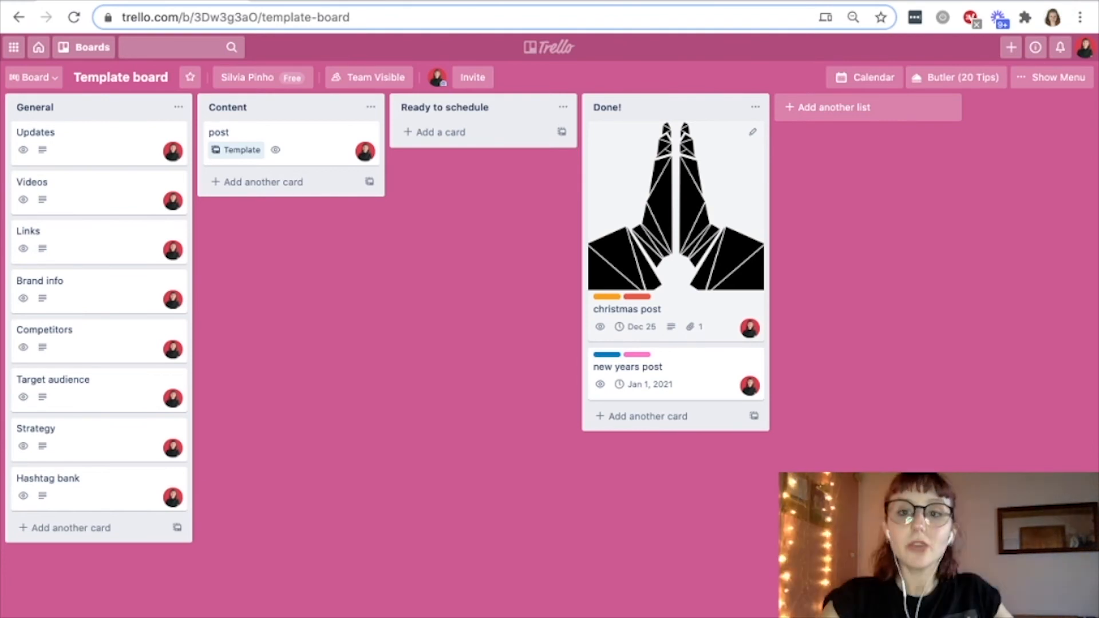
Step: Add a list named To review and place it between the Content and Ready to schedule lists
click(834, 108)
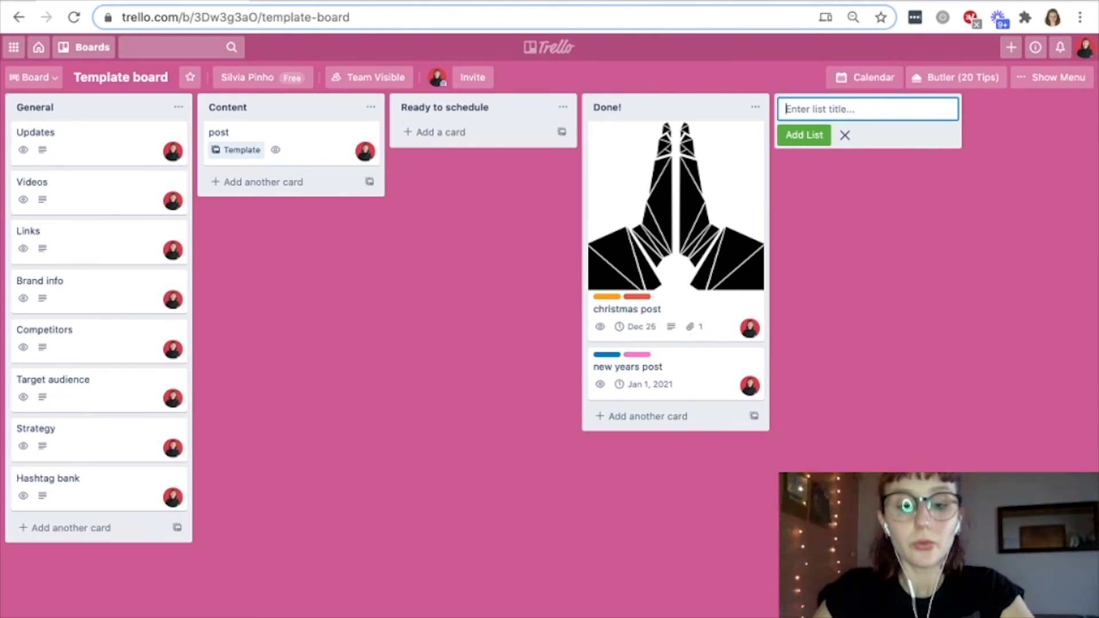
text(To)
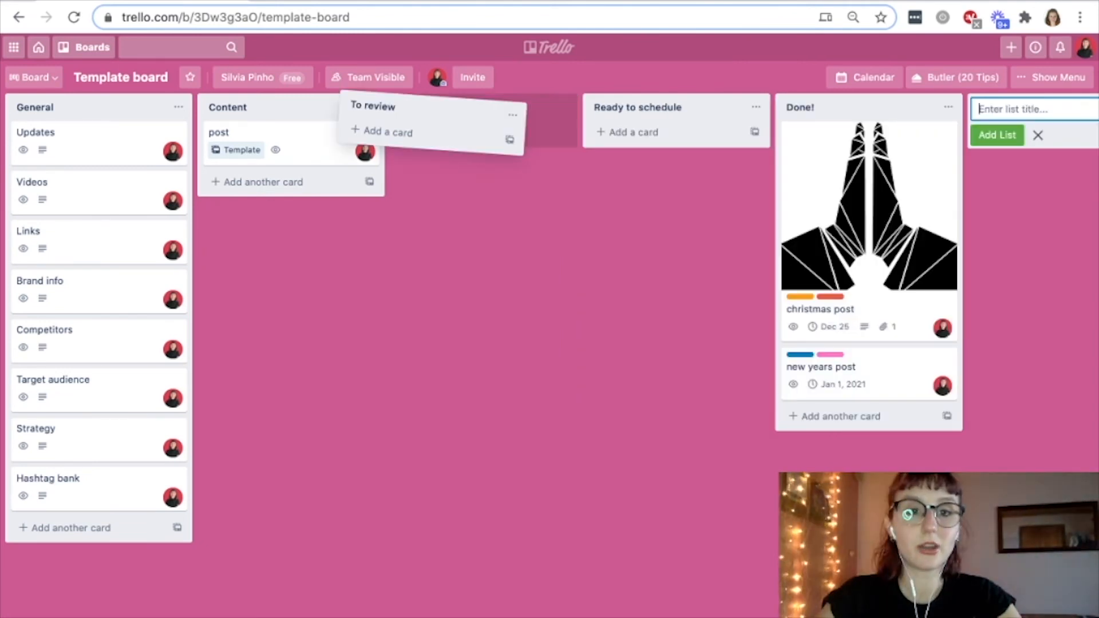
drag(401, 108, 446, 109)
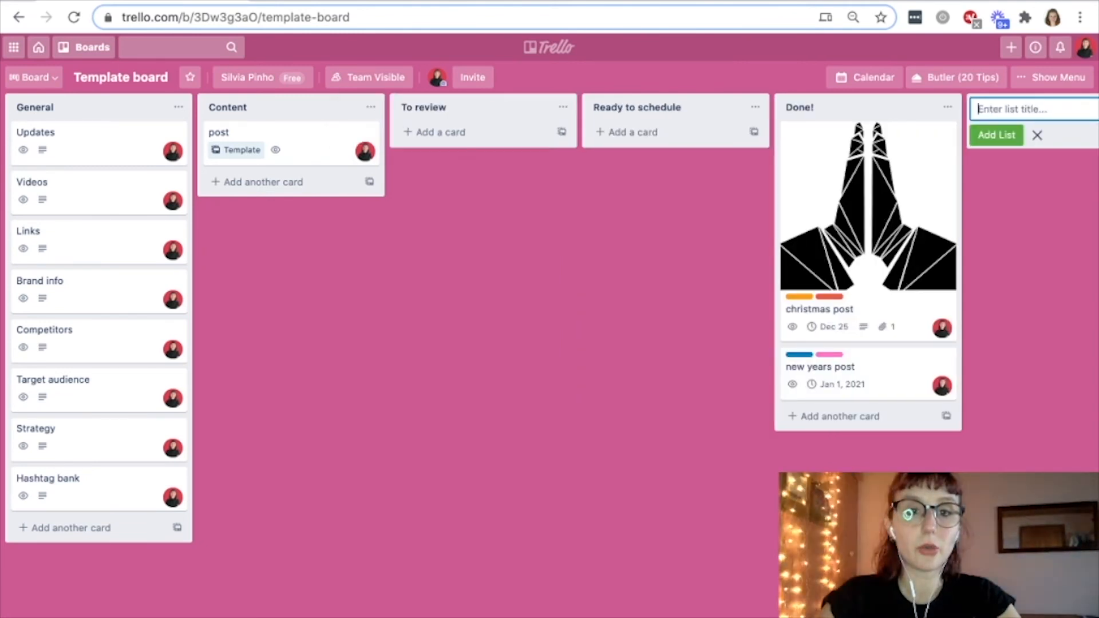
Step: Move the christmas post and new years post cards from Done! to the To review list
drag(864, 200, 299, 137)
drag(861, 148, 490, 174)
drag(292, 147, 455, 349)
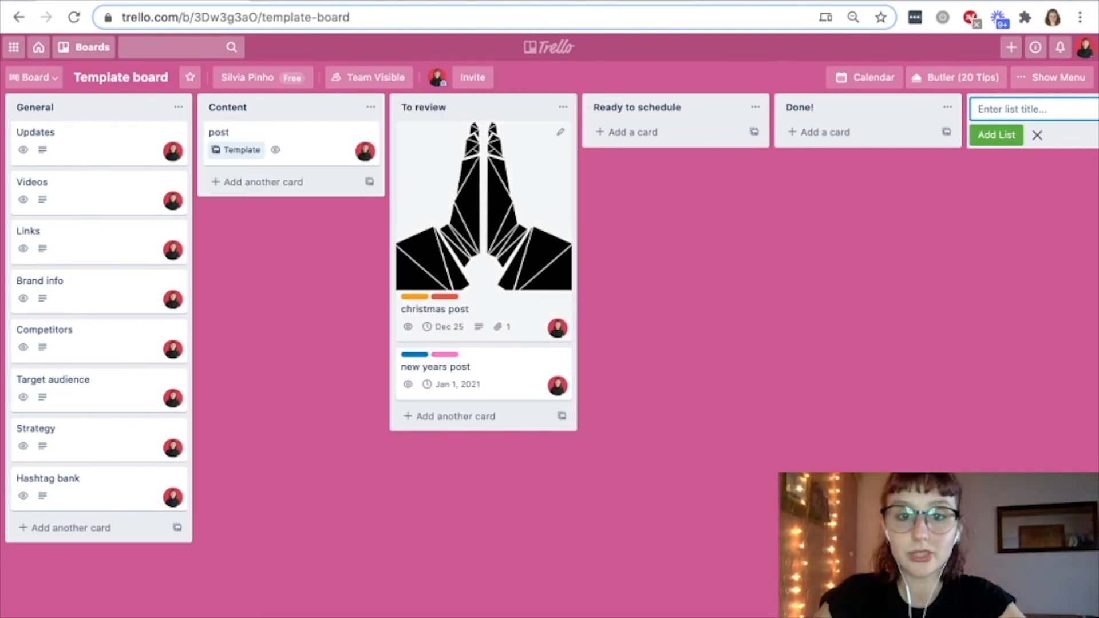
Step: View the member choices in the christmas post card's quick edit options, closing the unused new-list form and leaving the card as is
click(561, 132)
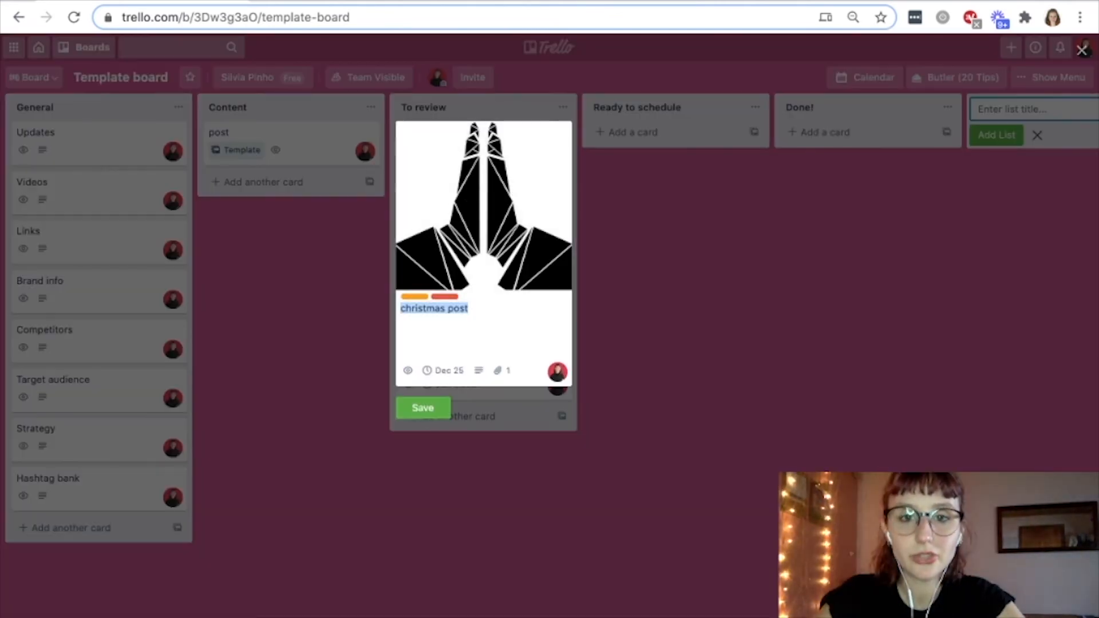
key(Escape)
key(Escape)
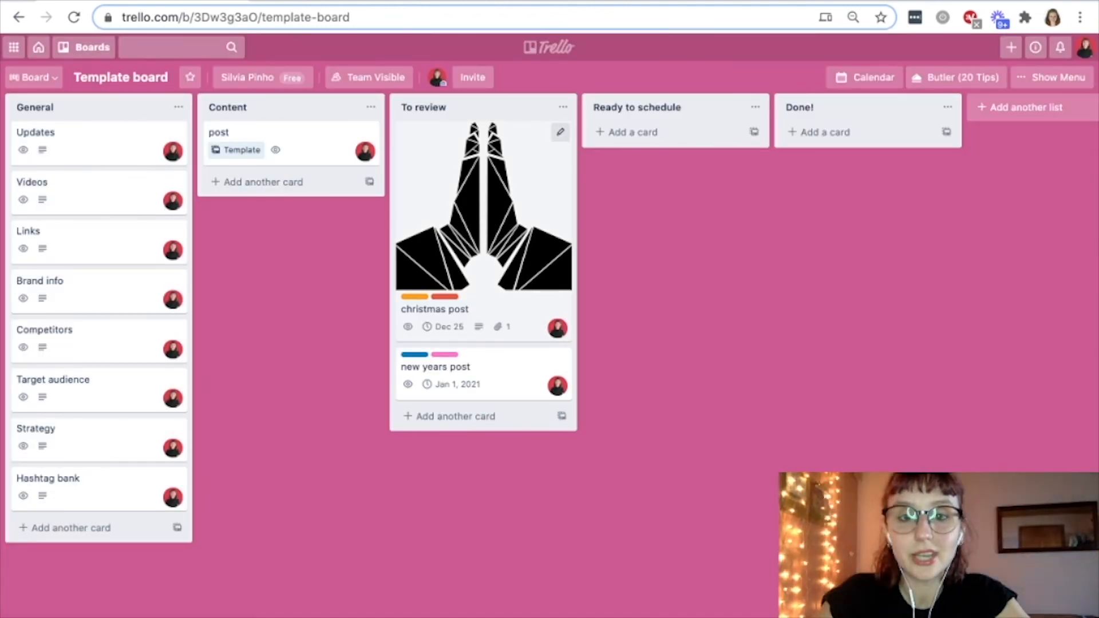
click(561, 132)
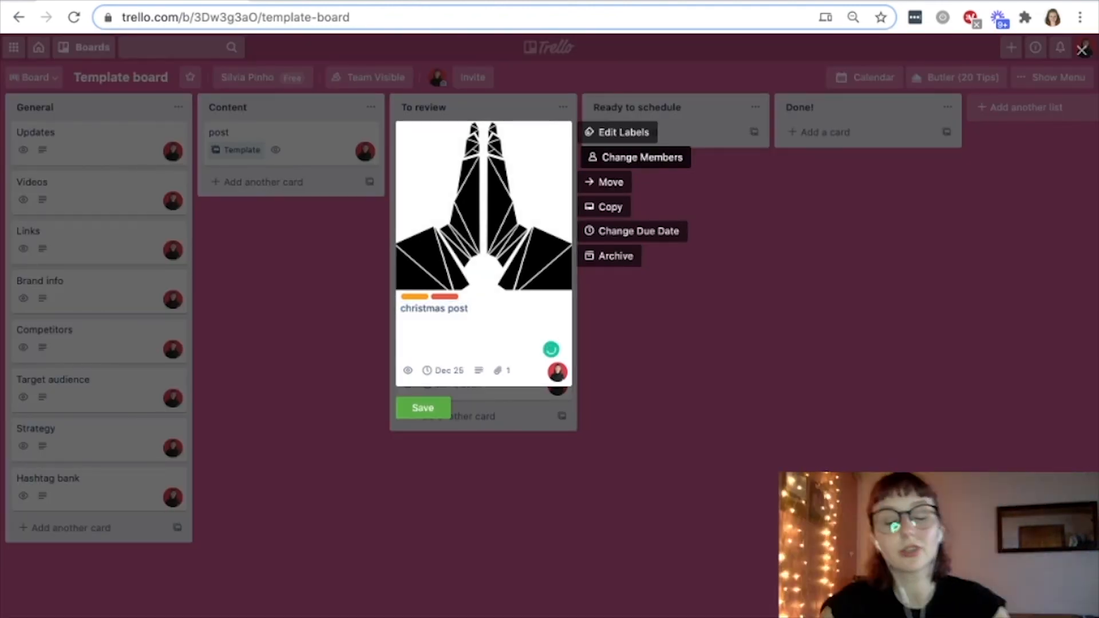
click(638, 158)
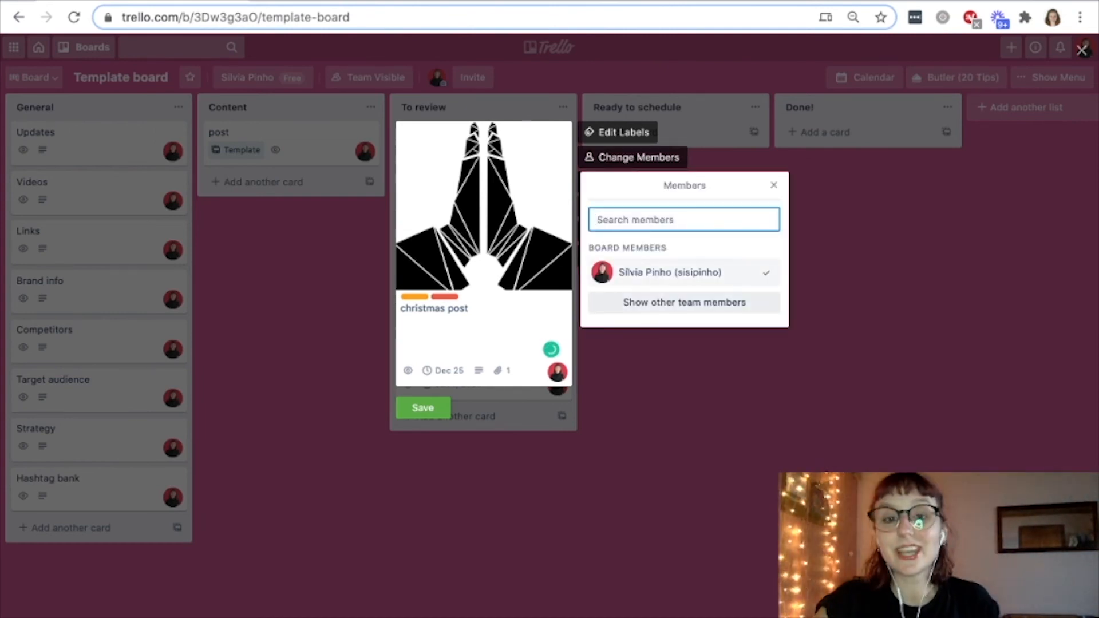
key(Escape)
Step: Move the christmas post and new years post cards from To review to the Done! list
drag(484, 229, 676, 229)
mouse_move(469, 143)
mouse_down()
mouse_move(621, 314)
mouse_move(799, 281)
mouse_move(816, 315)
mouse_up()
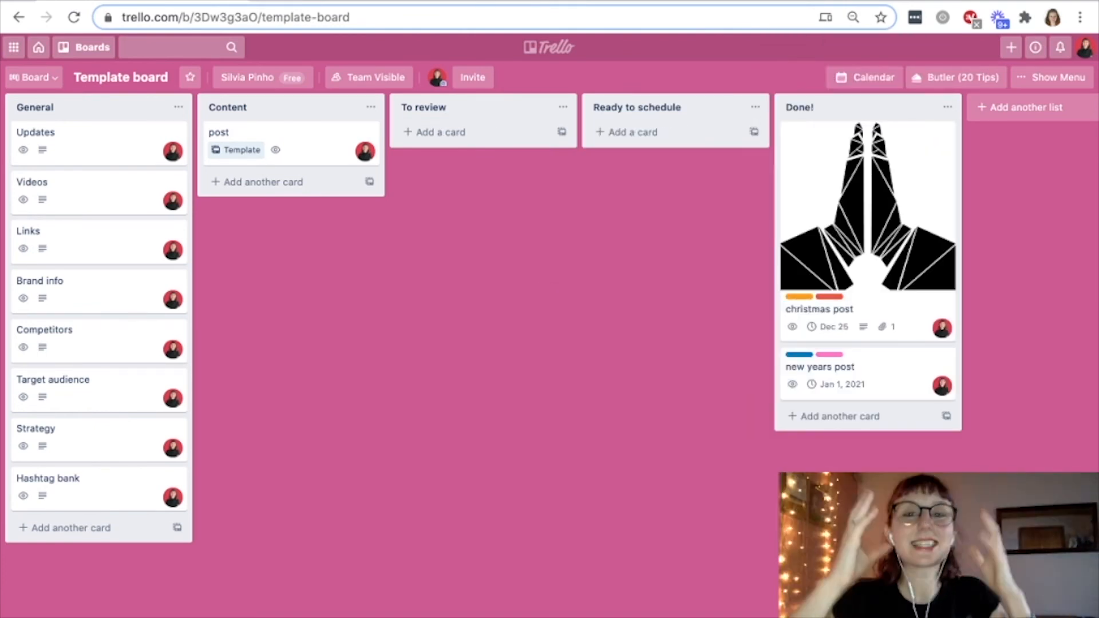